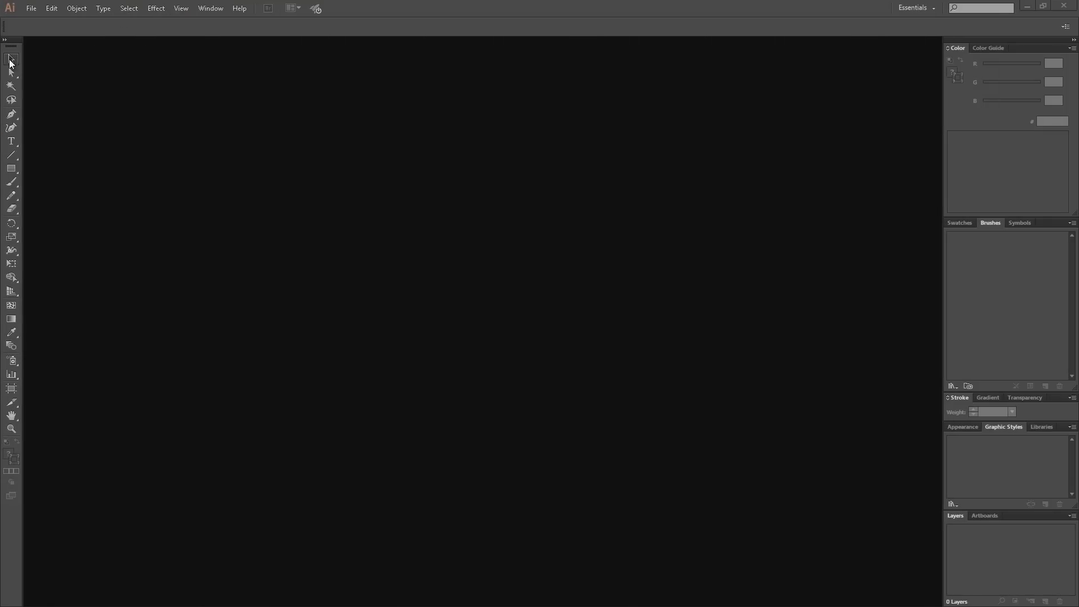
Create a new 1920 x 1080 px RGB document named Illustration.
{"action": "left_click", "coordinate": [31, 8]}
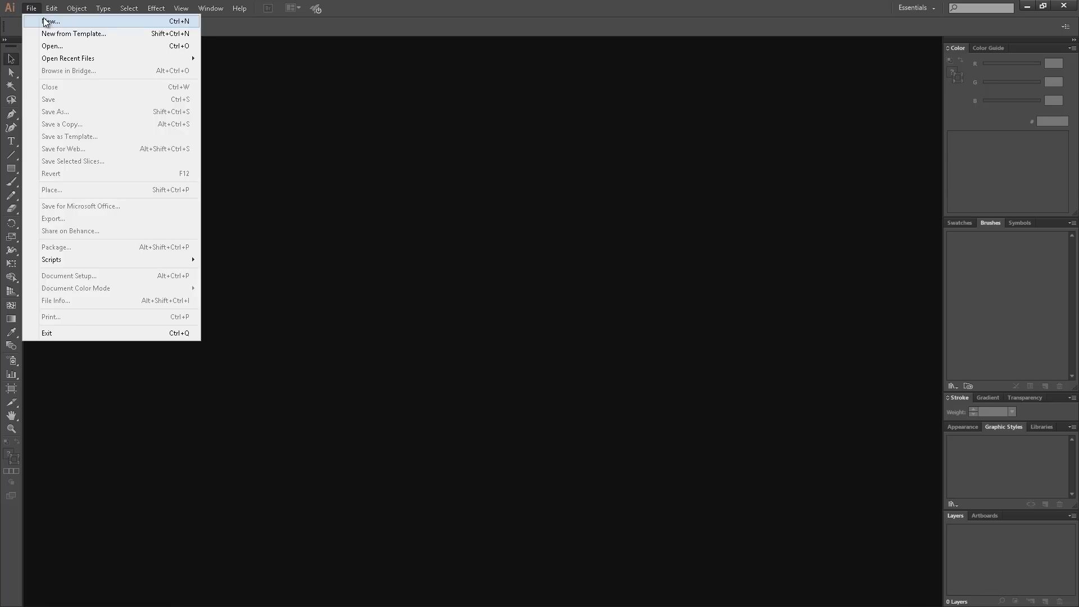
{"action": "left_click", "coordinate": [49, 22]}
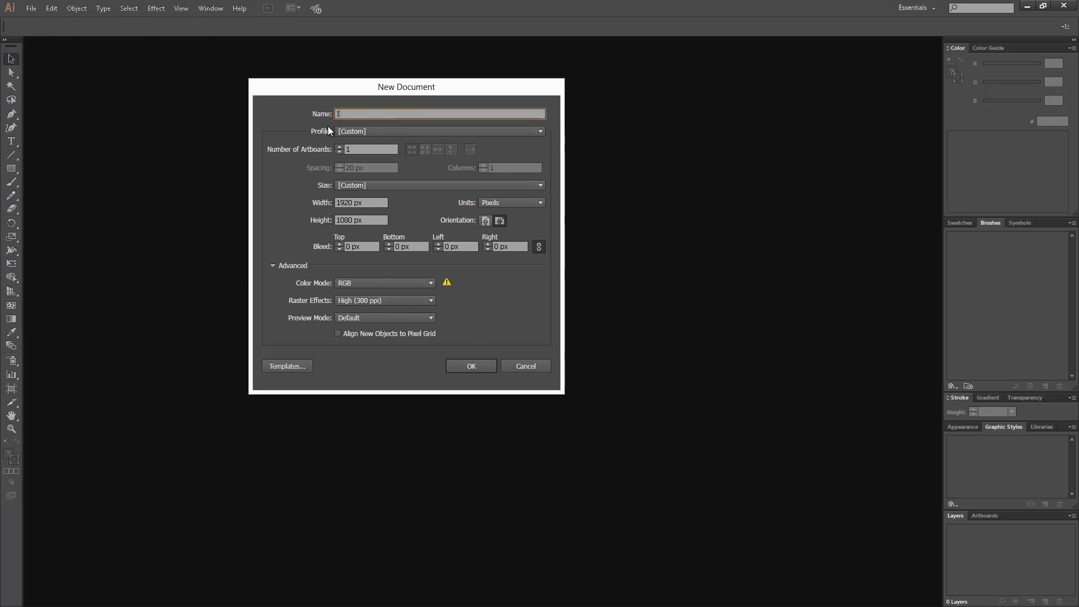
{"action": "type", "text": "Illustration"}
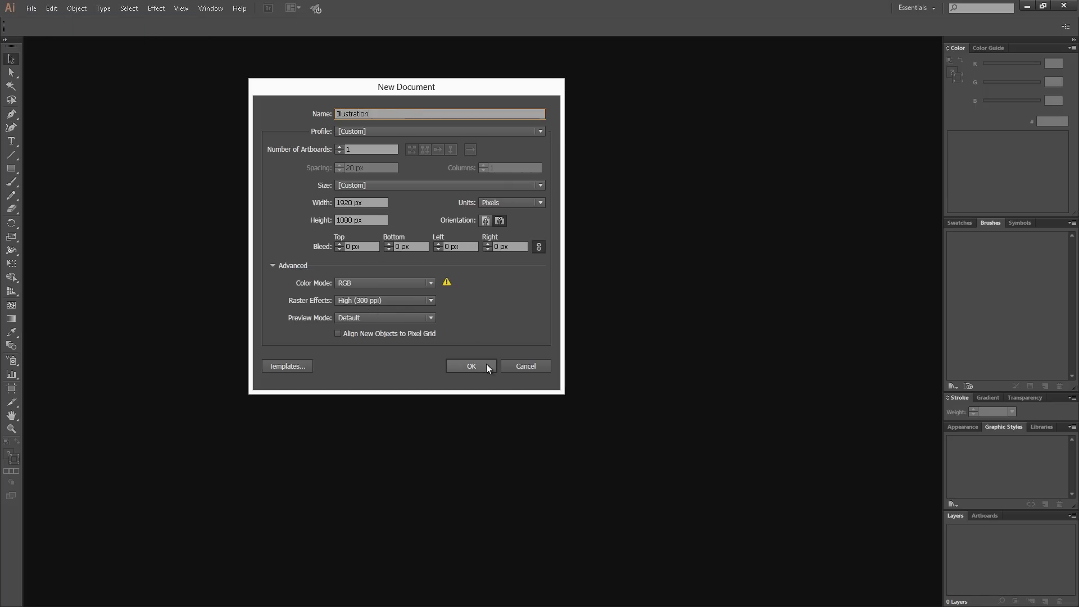
{"action": "left_click", "coordinate": [476, 365]}
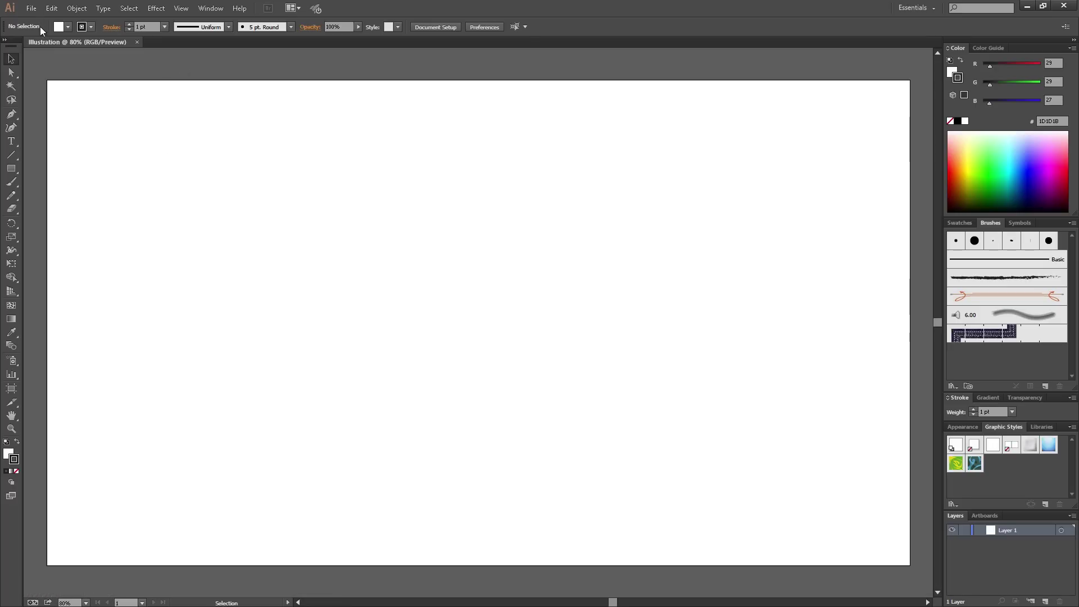
{"action": "left_click", "coordinate": [1073, 39]}
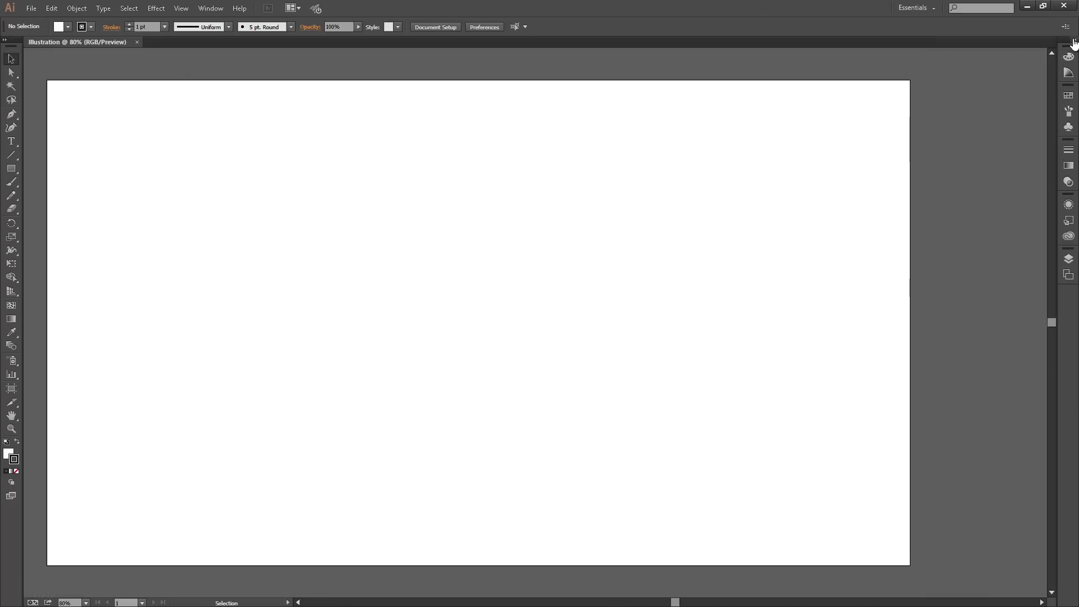
{"action": "left_click", "coordinate": [1073, 40]}
{"action": "left_click", "coordinate": [4, 41]}
{"action": "left_click", "coordinate": [5, 41]}
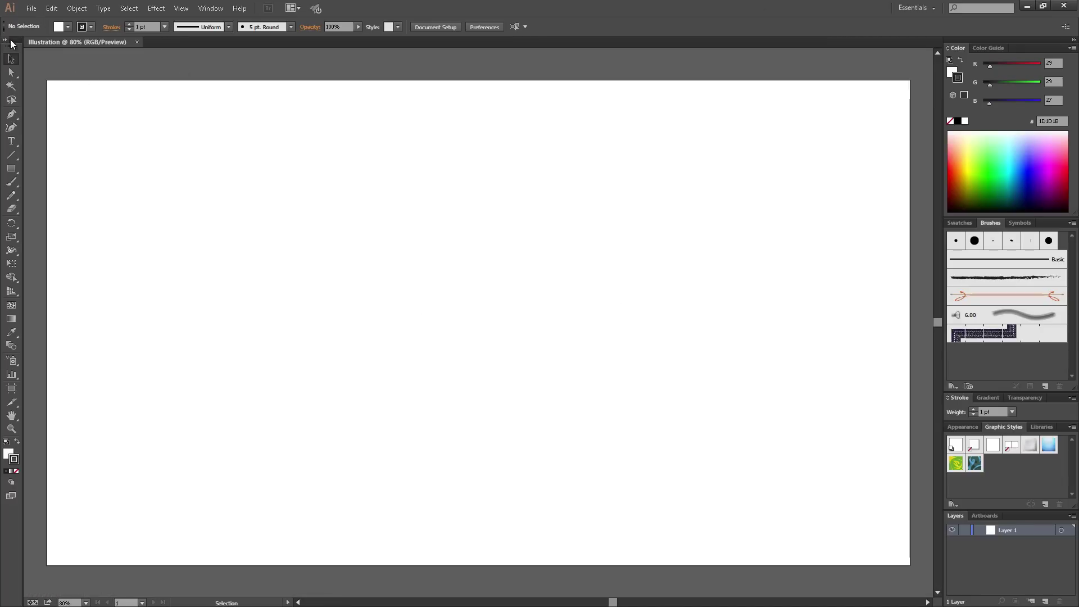
{"action": "left_click", "coordinate": [32, 8]}
{"action": "left_click", "coordinate": [99, 190]}
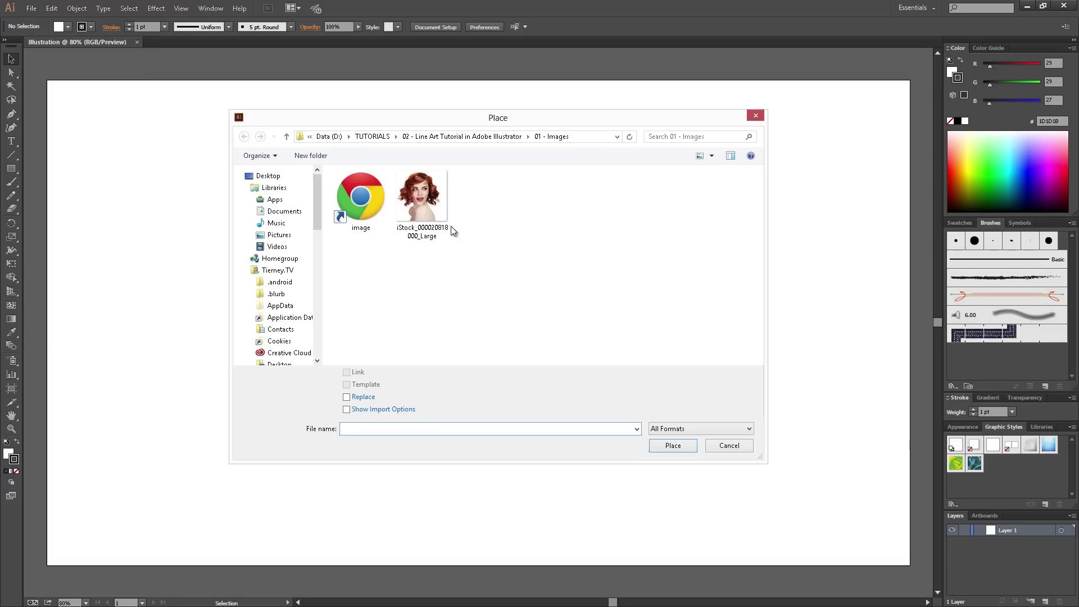
{"action": "left_click", "coordinate": [424, 214]}
{"action": "left_click", "coordinate": [346, 372]}
{"action": "left_click", "coordinate": [347, 384]}
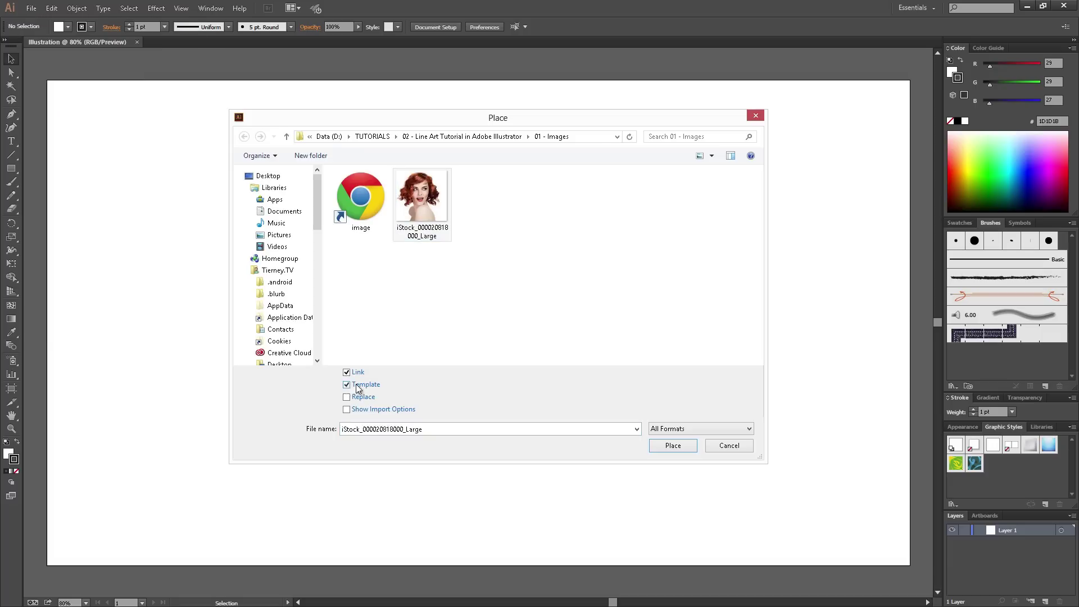
{"action": "left_click", "coordinate": [677, 447]}
{"action": "left_click", "coordinate": [885, 525]}
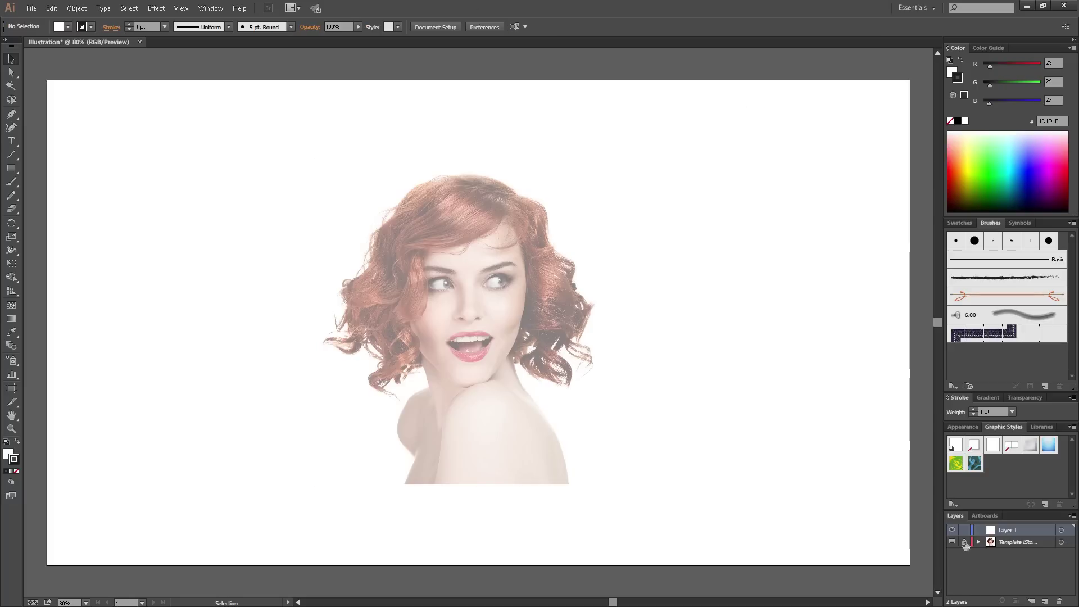
{"action": "left_click", "coordinate": [12, 389]}
{"action": "left_click", "coordinate": [514, 285]}
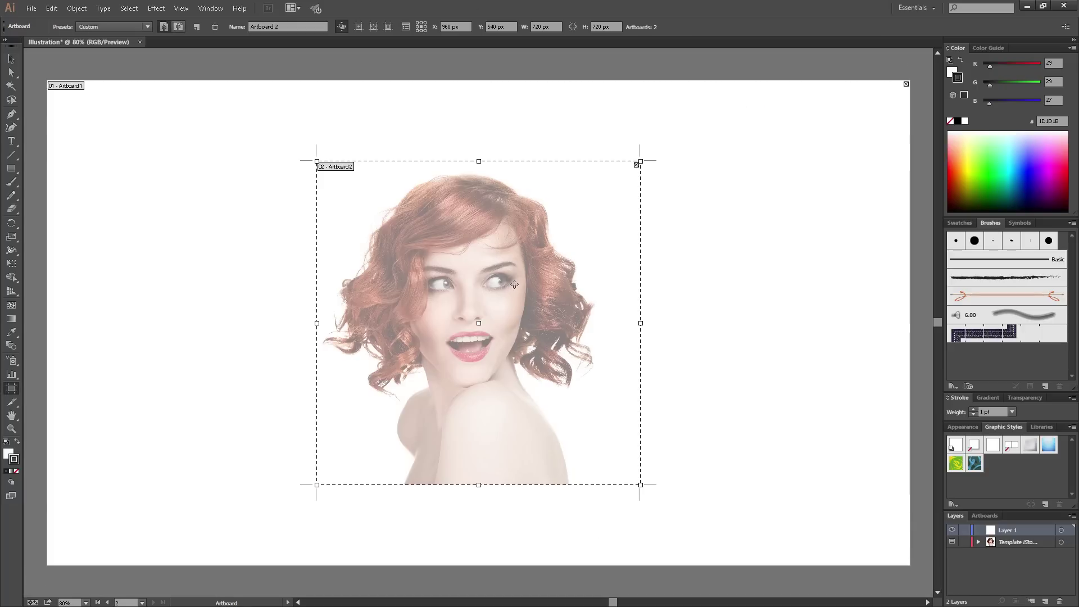
{"action": "left_click", "coordinate": [637, 166]}
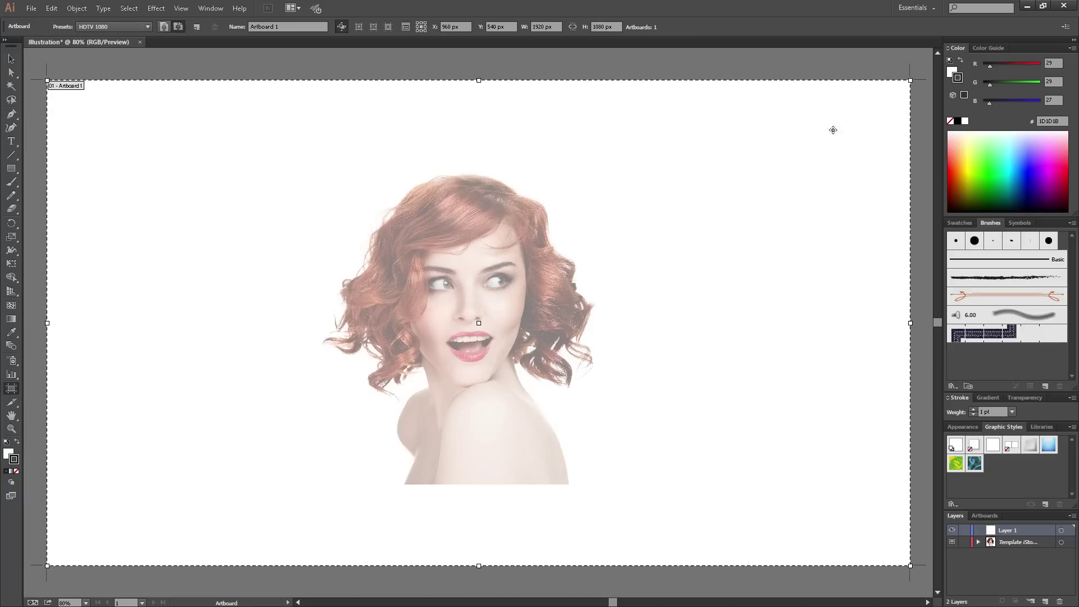
{"action": "left_click", "coordinate": [461, 268]}
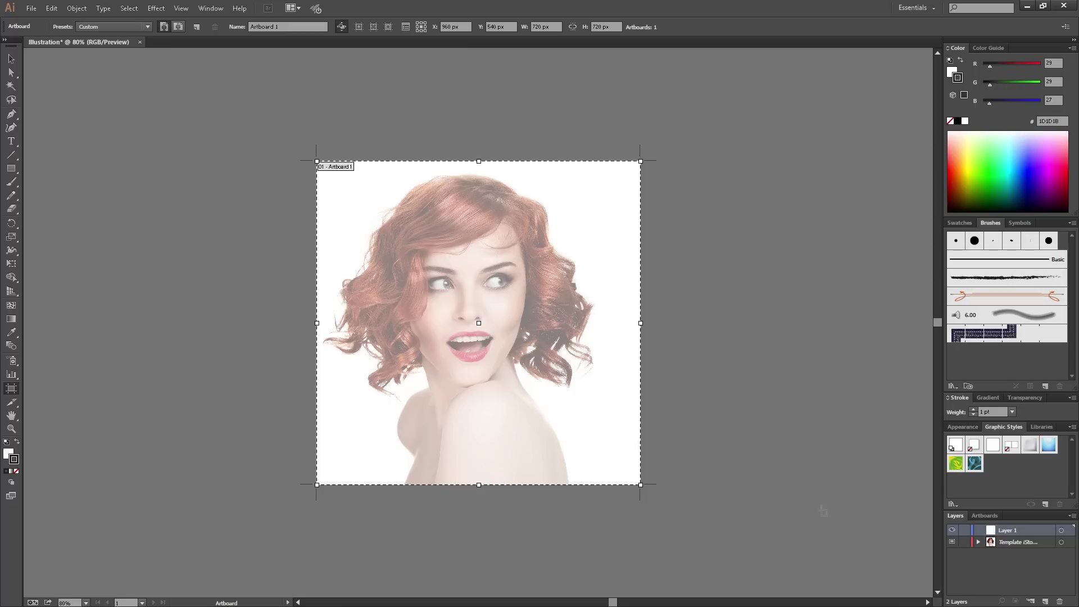
{"action": "left_click", "coordinate": [12, 61]}
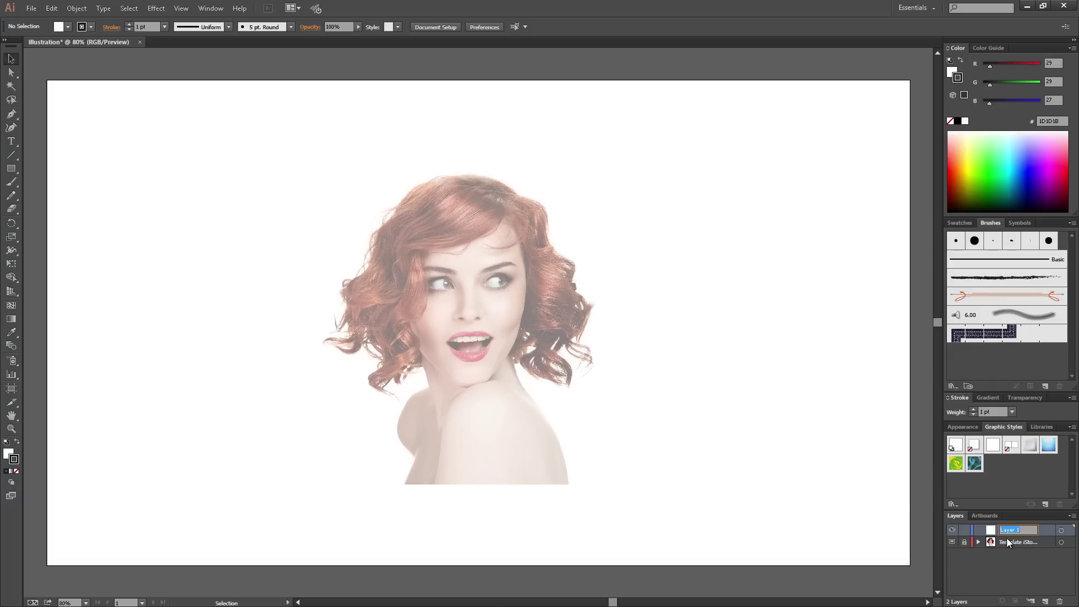
Rename Layer 1 to Lines and draw a thin tapered shape about 239 px long and 5 px high beside the portrait.
{"action": "left_click", "coordinate": [12, 115]}
{"action": "left_click", "coordinate": [238, 163]}
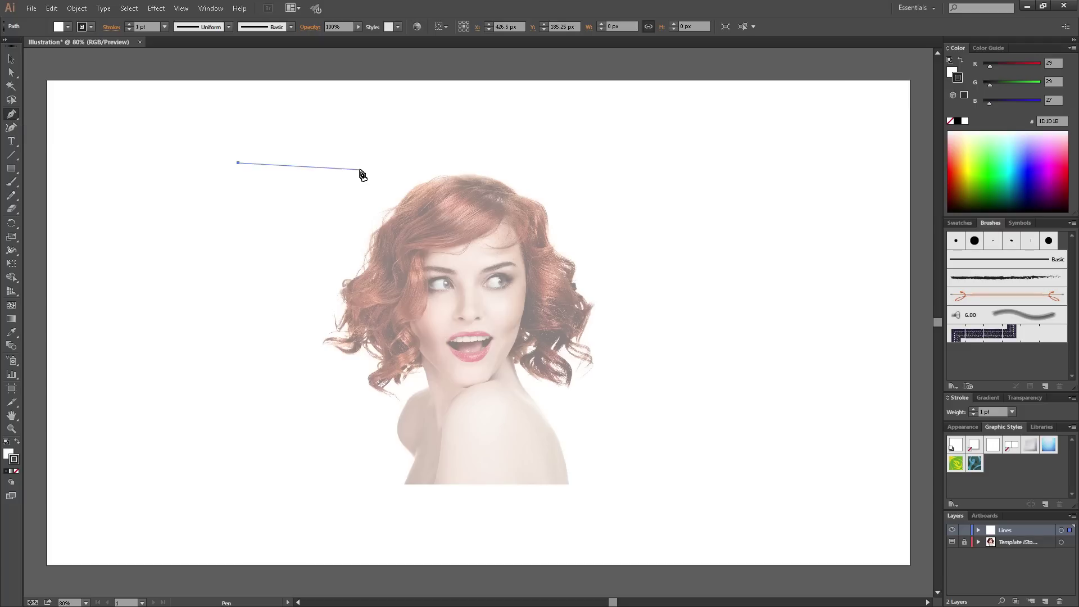
{"action": "left_click", "coordinate": [346, 163]}
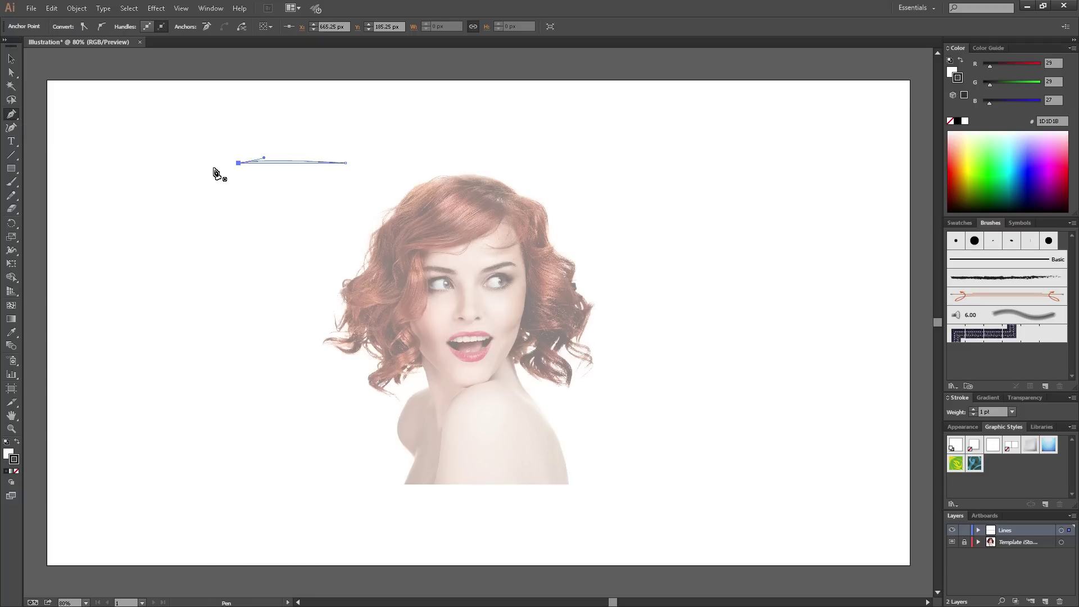
{"action": "left_click_drag", "start_coordinate": [238, 163], "coordinate": [214, 168]}
Give the tapered shape a pure black fill (000000) and no stroke.
{"action": "left_click", "coordinate": [17, 443]}
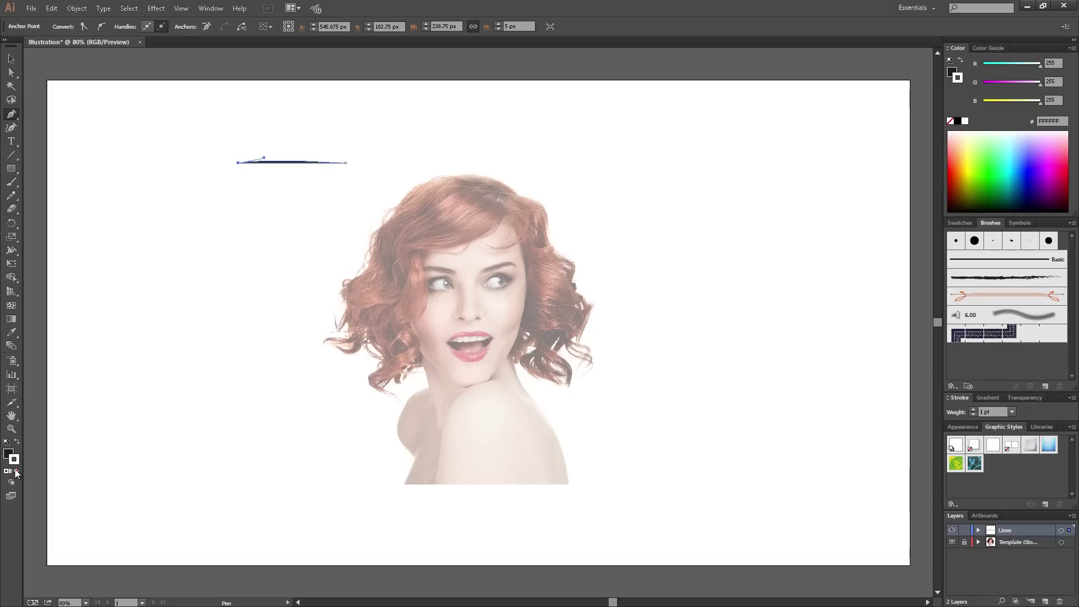
{"action": "left_click", "coordinate": [16, 471]}
{"action": "double_click", "coordinate": [7, 454]}
{"action": "left_click_drag", "start_coordinate": [206, 333], "coordinate": [197, 335]}
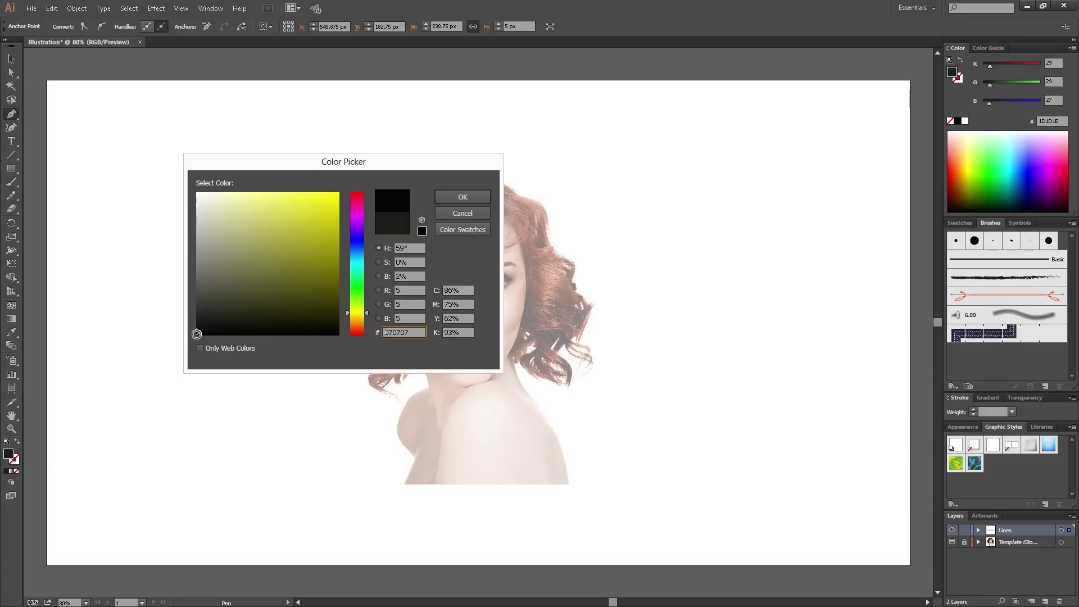
{"action": "left_click", "coordinate": [453, 199]}
{"action": "left_click", "coordinate": [11, 59]}
{"action": "left_click", "coordinate": [135, 135]}
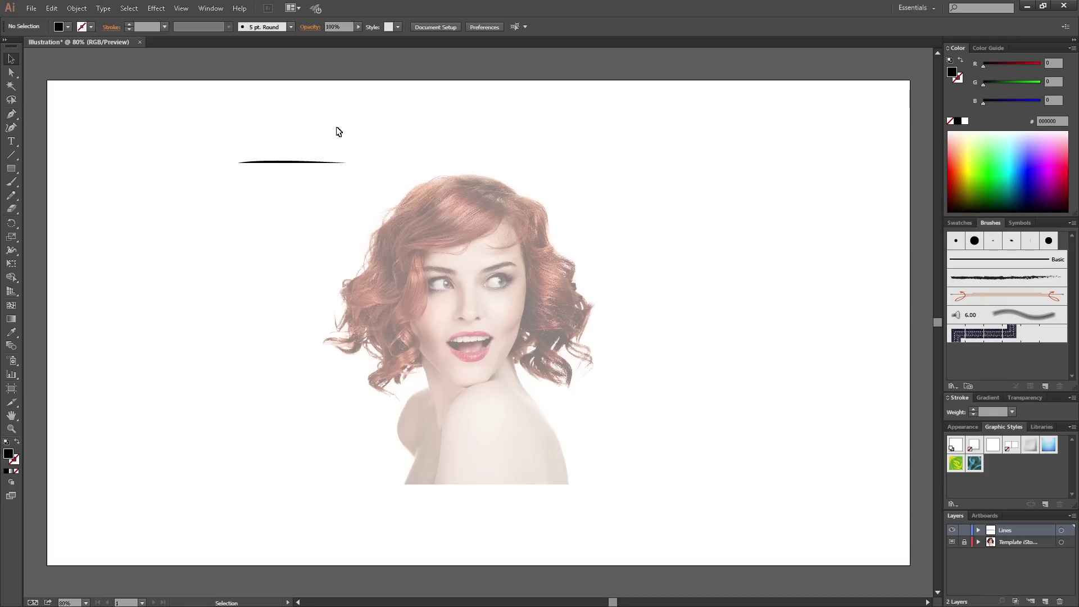
Move the tapered shape to the artboard's upper-right area and make it an art brush that stretches to fit stroke length.
{"action": "left_click_drag", "start_coordinate": [329, 129], "coordinate": [732, 157]}
{"action": "left_click", "coordinate": [716, 201]}
{"action": "left_click_drag", "start_coordinate": [834, 101], "coordinate": [694, 200]}
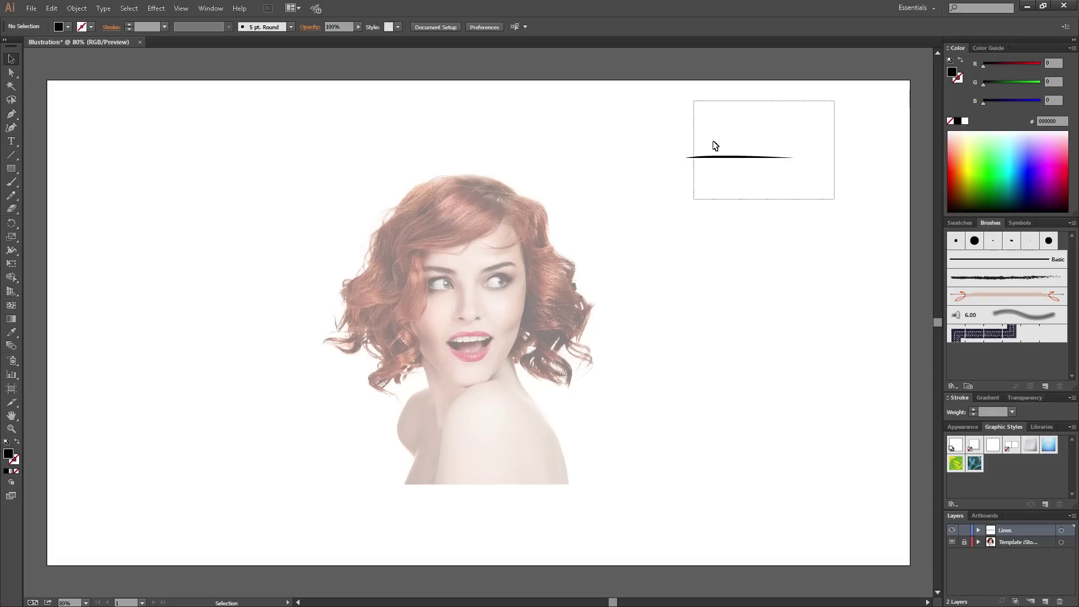
{"action": "left_click_drag", "start_coordinate": [714, 146], "coordinate": [713, 145]}
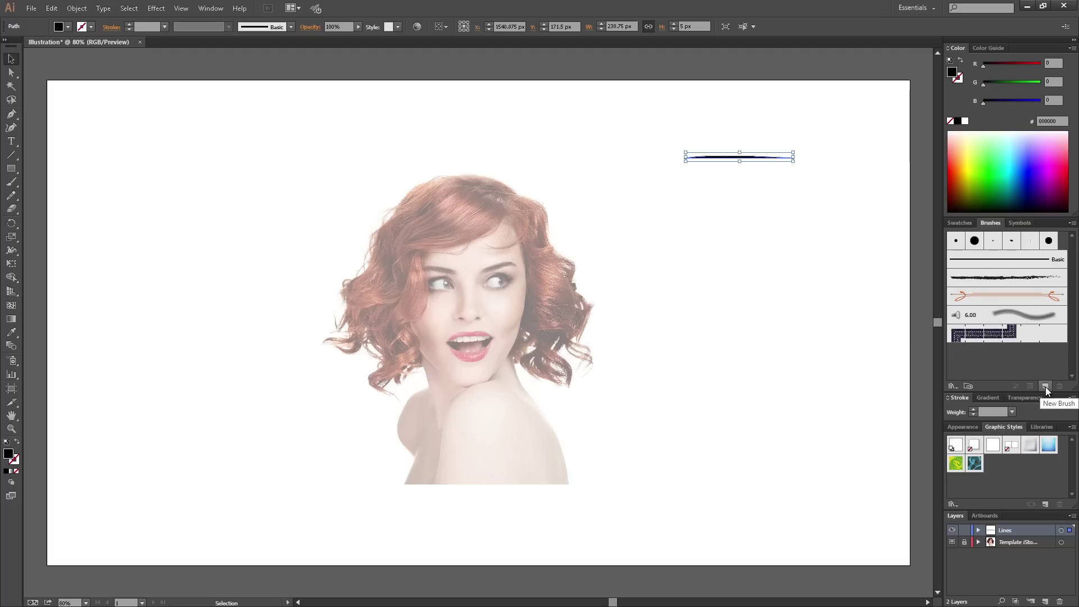
{"action": "left_click", "coordinate": [1045, 386]}
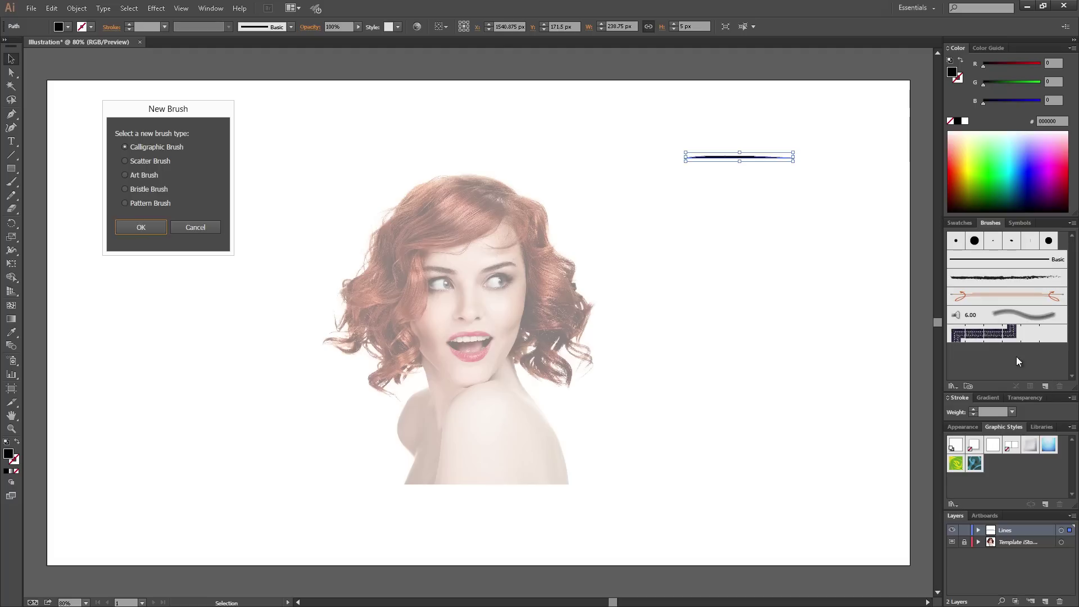
{"action": "left_click", "coordinate": [140, 227]}
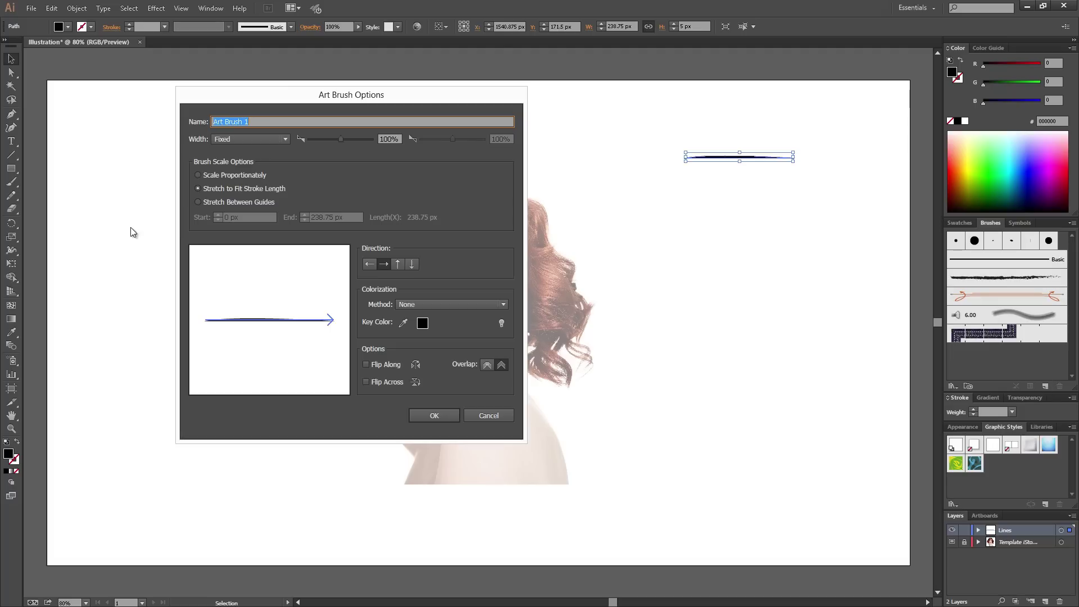
{"action": "left_click", "coordinate": [427, 416]}
{"action": "key", "text": "space"}
{"action": "left_click_drag", "start_coordinate": [623, 224], "coordinate": [586, 255]}
{"action": "left_click", "coordinate": [521, 256]}
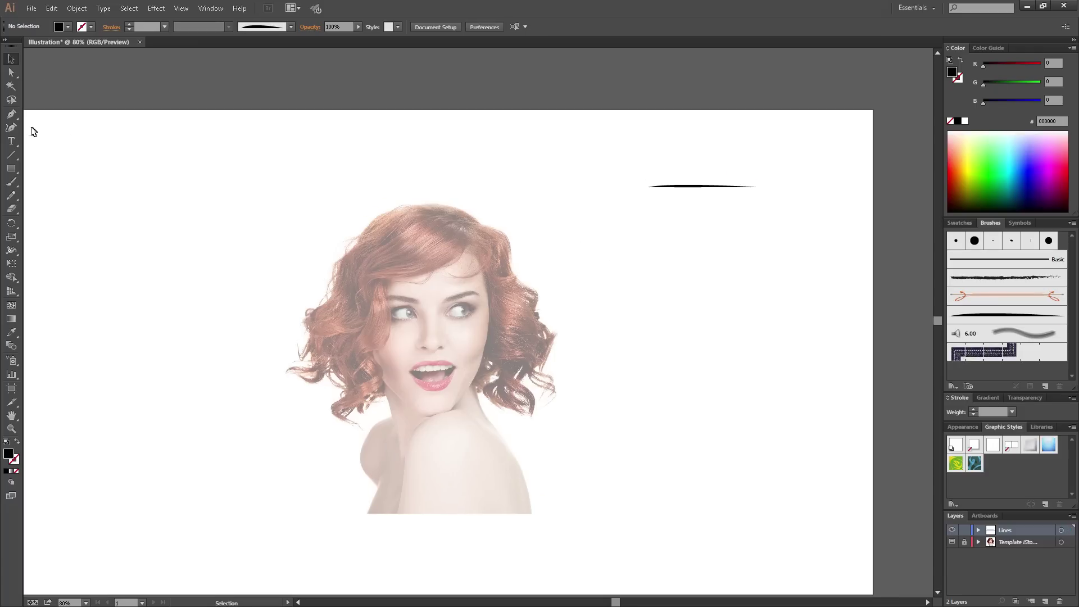
Draw an S-shaped test path above the portrait with a black stroke and no fill, and apply the new tapered art brush.
{"action": "left_click", "coordinate": [10, 117]}
{"action": "left_click", "coordinate": [159, 214]}
{"action": "left_click_drag", "start_coordinate": [231, 249], "coordinate": [290, 233]}
{"action": "left_click_drag", "start_coordinate": [353, 165], "coordinate": [426, 158]}
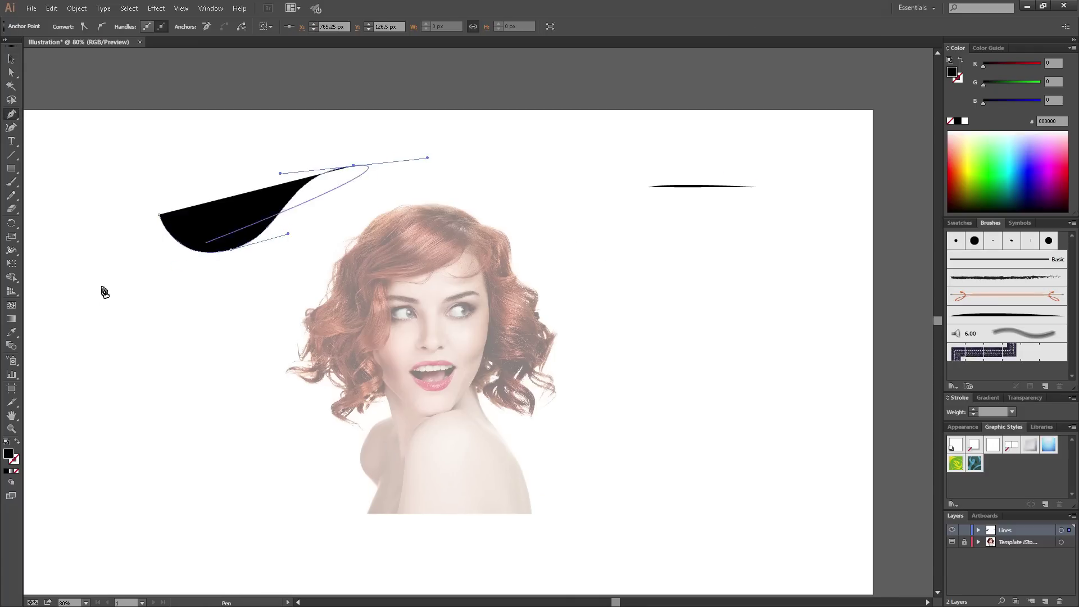
{"action": "left_click", "coordinate": [18, 443]}
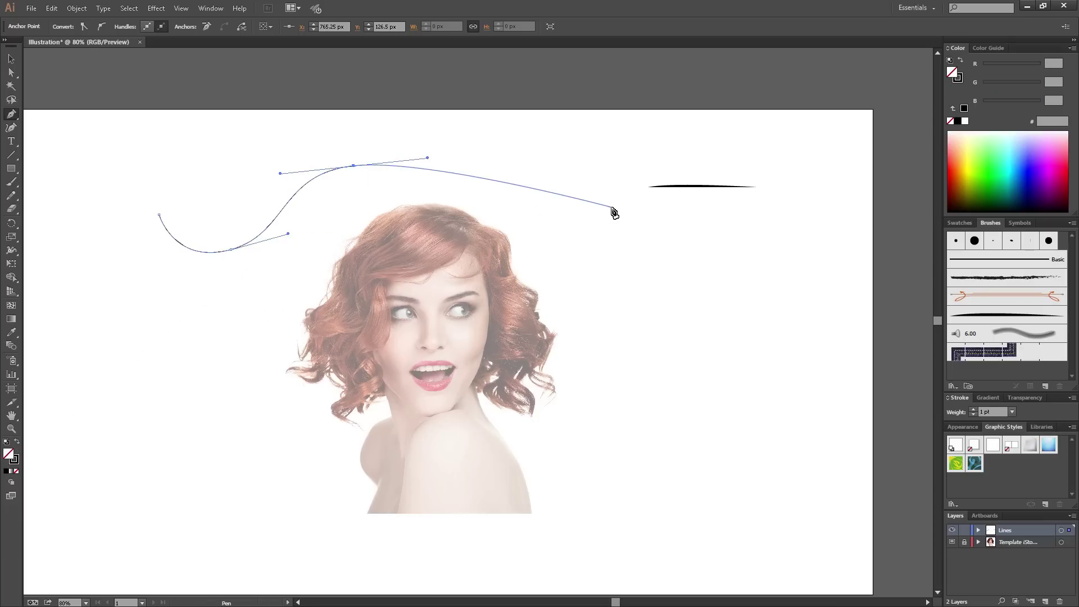
{"action": "left_click", "coordinate": [1009, 317]}
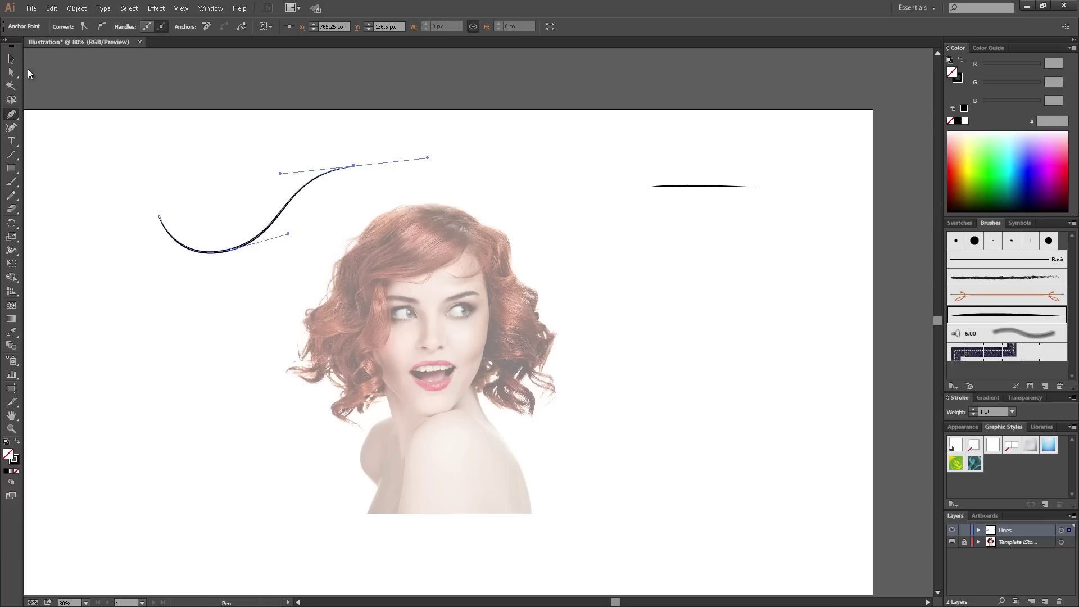
{"action": "left_click", "coordinate": [11, 59]}
{"action": "left_click", "coordinate": [89, 123]}
Move the brushed test curve beneath the tapered shape and compare their tapered ends up close.
{"action": "mouse_move", "coordinate": [269, 182]}
{"action": "left_mouse_down"}
{"action": "mouse_move", "coordinate": [495, 295]}
{"action": "mouse_move", "coordinate": [295, 288]}
{"action": "mouse_move", "coordinate": [530, 330]}
{"action": "mouse_move", "coordinate": [675, 326]}
{"action": "left_mouse_up"}
{"action": "key", "text": "ctrl+plus"}
{"action": "key", "text": "ctrl+plus"}
{"action": "key", "text": "ctrl+plus"}
{"action": "key", "text": "ctrl+minus"}
{"action": "key", "text": "ctrl+minus"}
{"action": "key", "text": "ctrl+minus"}
{"action": "mouse_move", "coordinate": [668, 337]}
{"action": "left_mouse_down"}
{"action": "mouse_move", "coordinate": [566, 339]}
{"action": "mouse_move", "coordinate": [463, 296]}
{"action": "left_mouse_up"}
{"action": "key", "text": "ctrl+plus"}
{"action": "key", "text": "ctrl+plus"}
{"action": "left_click", "coordinate": [506, 284]}
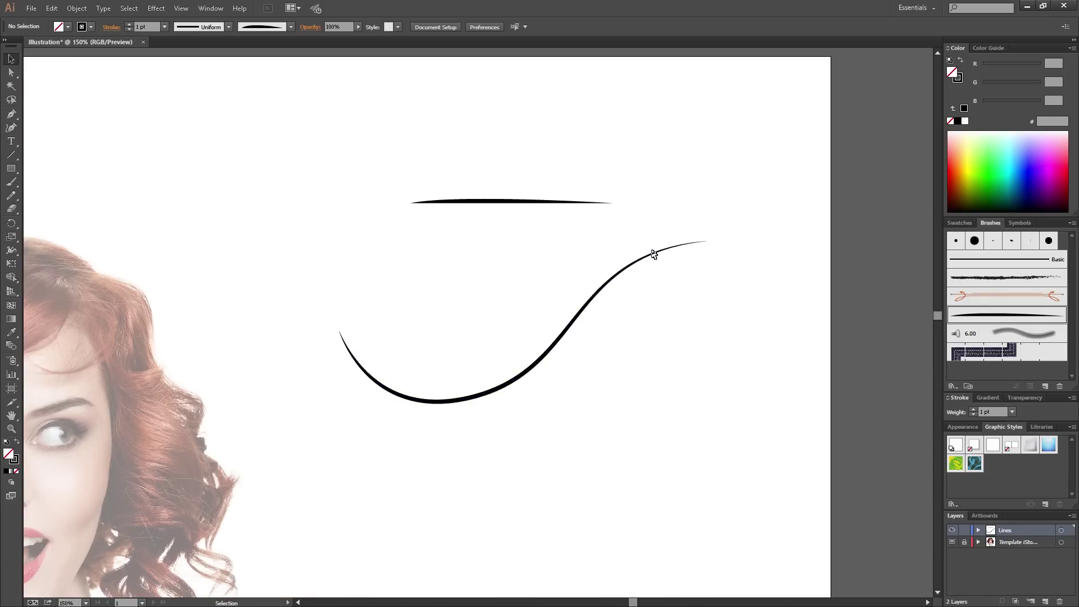
Delete the brushed test curve below the tapered shape.
{"action": "left_click_drag", "start_coordinate": [478, 350], "coordinate": [558, 389]}
{"action": "key", "text": "Delete"}
Turn off image dimming in the options of the template layer holding the portrait.
{"action": "left_click_drag", "start_coordinate": [105, 407], "coordinate": [720, 493]}
{"action": "key", "text": "ctrl+plus"}
{"action": "key", "text": "ctrl+plus"}
{"action": "key", "text": "ctrl+plus"}
{"action": "key", "text": "ctrl+plus"}
{"action": "left_click", "coordinate": [1046, 542]}
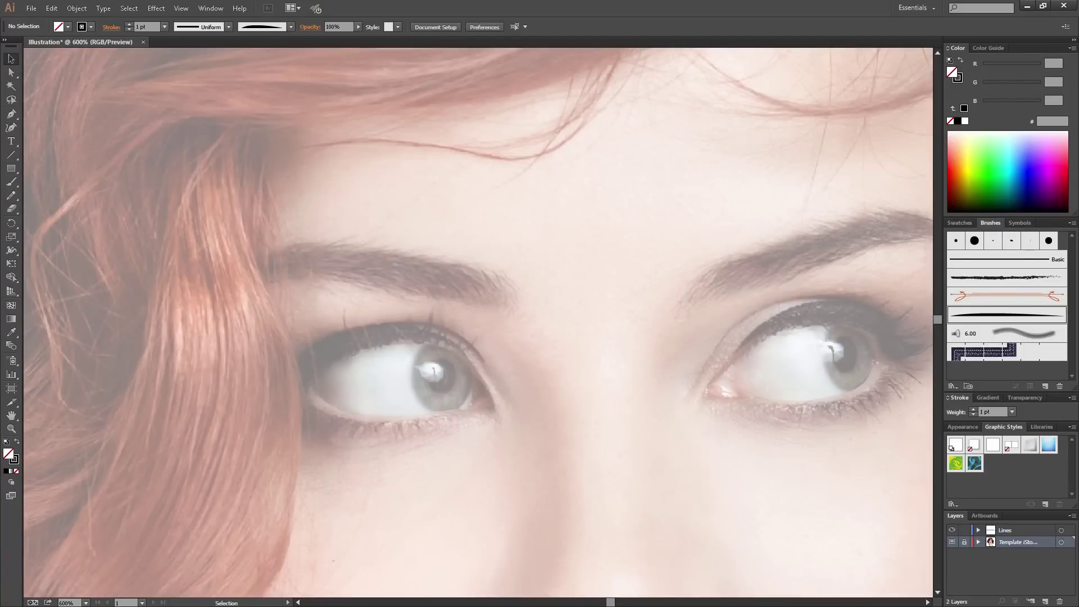
{"action": "left_click_drag", "start_coordinate": [419, 130], "coordinate": [569, 78]}
{"action": "left_click", "coordinate": [709, 178]}
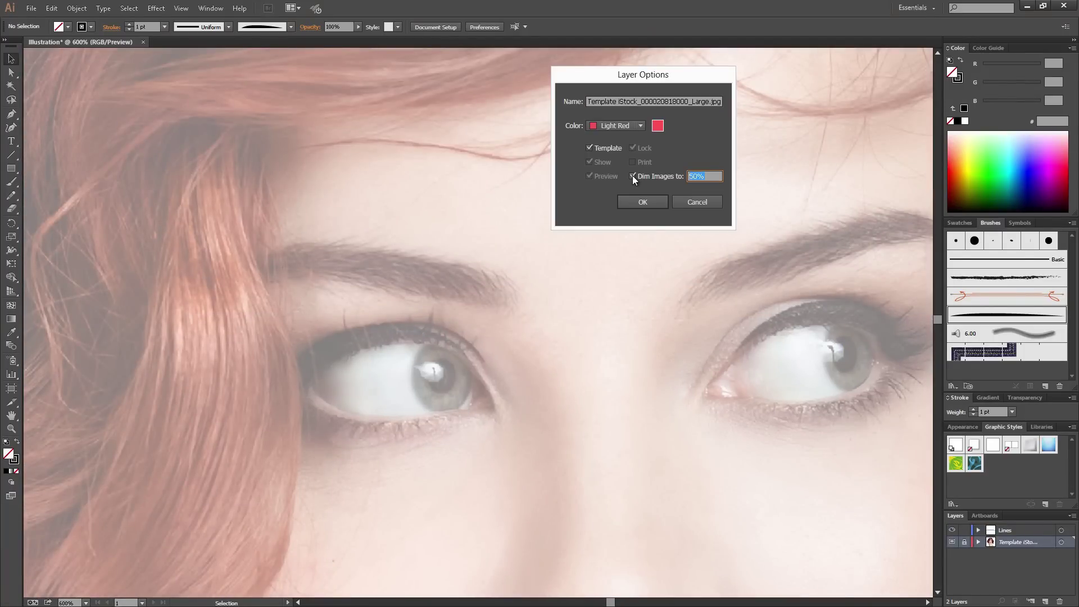
{"action": "left_click", "coordinate": [632, 175]}
{"action": "key", "text": "Return"}
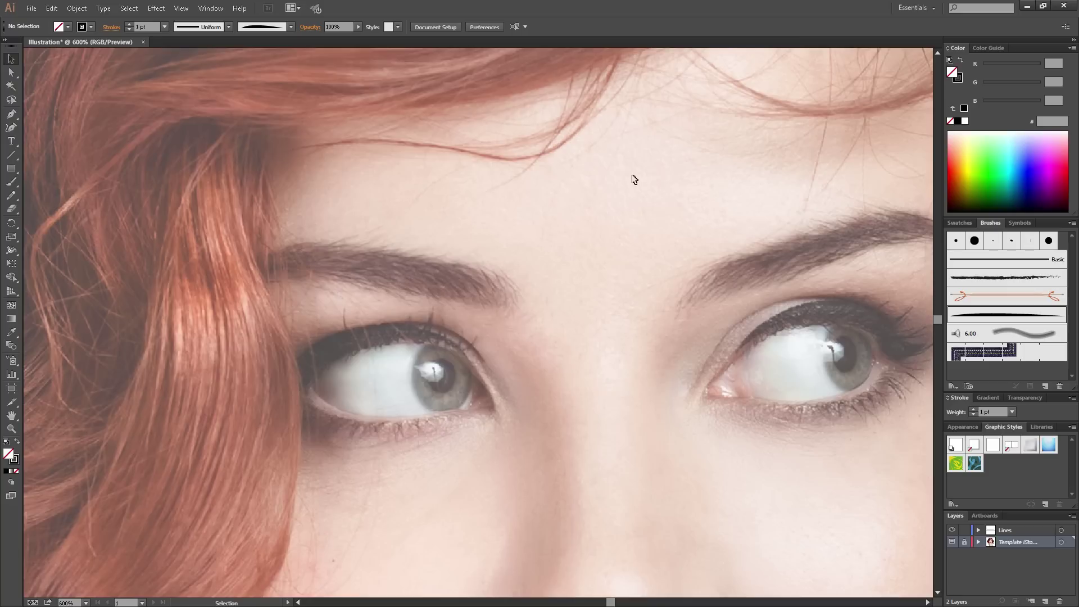
On the Lines layer, draw a curved Pen tool stroke along the hairs at the inner end of the left eyebrow.
{"action": "left_click", "coordinate": [997, 529]}
{"action": "left_click", "coordinate": [11, 114]}
{"action": "scroll", "coordinate": [491, 323], "scroll_direction": "up", "scroll_amount": 4}
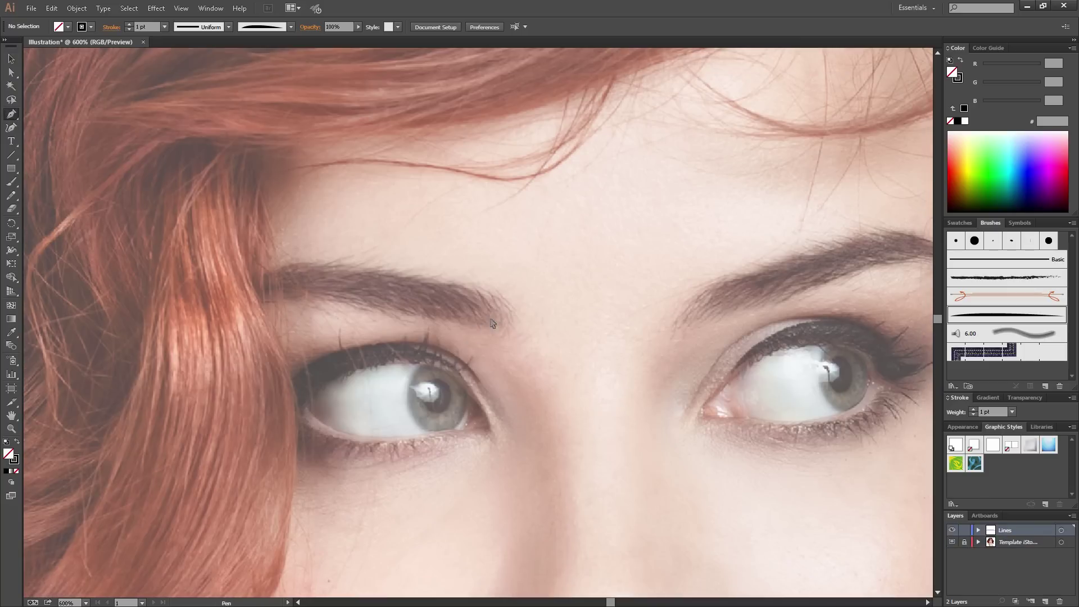
{"action": "left_click_drag", "start_coordinate": [470, 301], "coordinate": [436, 336]}
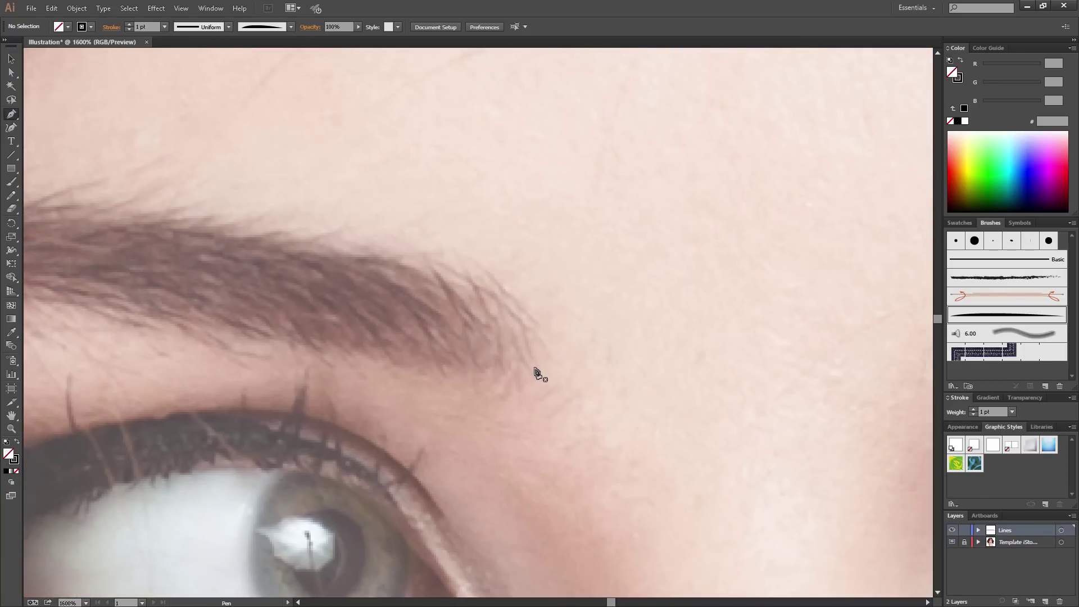
{"action": "left_click", "coordinate": [535, 367]}
{"action": "left_click_drag", "start_coordinate": [451, 262], "coordinate": [380, 239]}
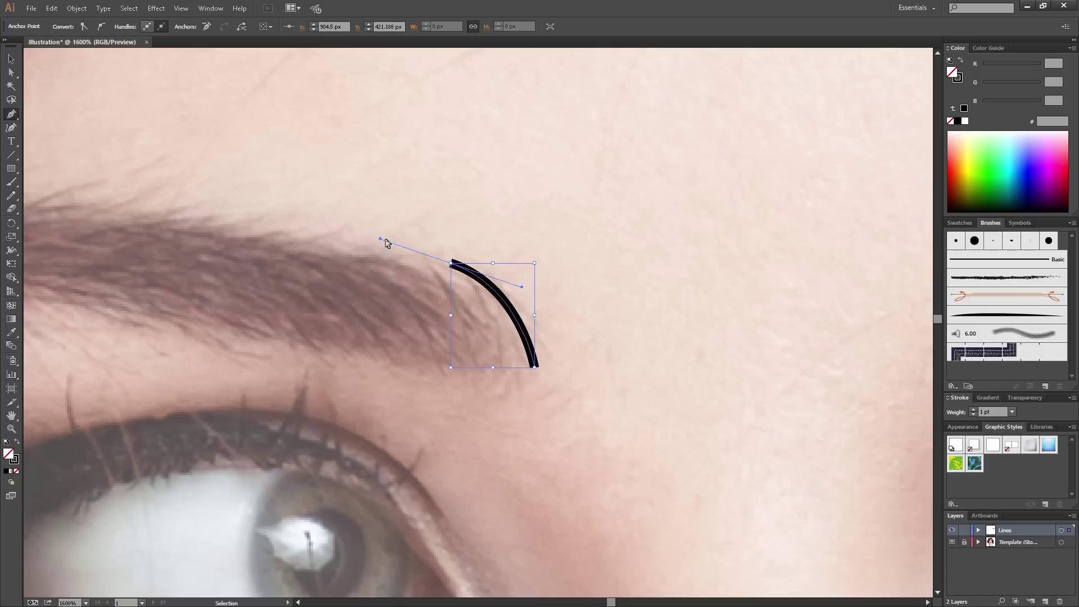
In outline view, draw parallel curved Pen strokes along the hairs from the left eyebrow's inner end to its middle.
{"action": "key", "text": "ctrl+y"}
{"action": "left_click_drag", "start_coordinate": [529, 303], "coordinate": [583, 317]}
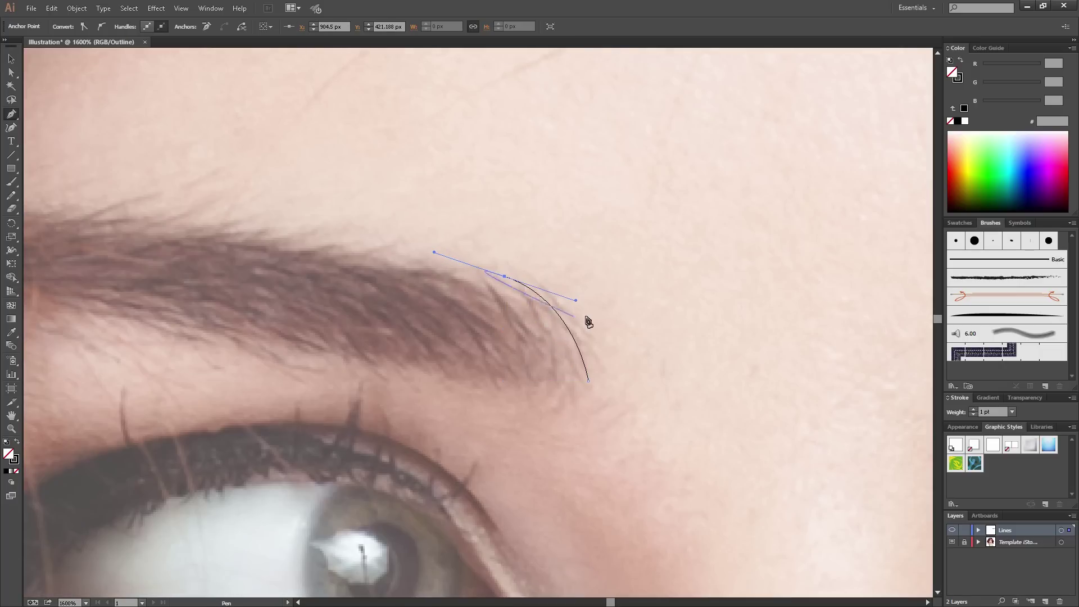
{"action": "left_click", "coordinate": [568, 385]}
{"action": "mouse_move", "coordinate": [484, 278]}
{"action": "left_mouse_down"}
{"action": "mouse_move", "coordinate": [412, 251]}
{"action": "mouse_move", "coordinate": [369, 249]}
{"action": "left_mouse_up"}
{"action": "key", "text": "Escape"}
{"action": "left_click", "coordinate": [545, 379]}
{"action": "key", "text": "Escape"}
{"action": "left_click", "coordinate": [523, 381]}
{"action": "key", "text": "Escape"}
{"action": "left_click", "coordinate": [488, 379]}
{"action": "left_click_drag", "start_coordinate": [394, 267], "coordinate": [349, 243]}
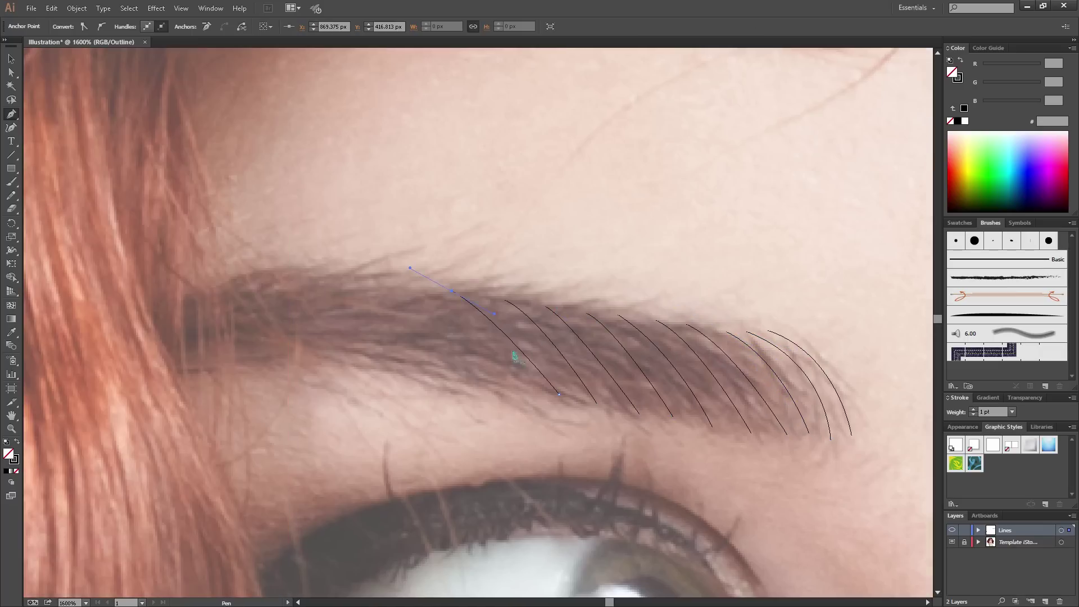
Continue the curved Pen strokes to the outer end of the left eyebrow and return to preview mode.
{"action": "left_click", "coordinate": [515, 388]}
{"action": "left_click_drag", "start_coordinate": [412, 286], "coordinate": [347, 276]}
{"action": "left_click", "coordinate": [475, 371]}
{"action": "left_click_drag", "start_coordinate": [240, 290], "coordinate": [221, 280]}
{"action": "left_click", "coordinate": [336, 351]}
{"action": "left_click_drag", "start_coordinate": [201, 296], "coordinate": [155, 306]}
{"action": "left_click", "coordinate": [264, 351]}
{"action": "left_click", "coordinate": [241, 364]}
{"action": "left_click_drag", "start_coordinate": [186, 348], "coordinate": [173, 346]}
{"action": "left_click_drag", "start_coordinate": [545, 257], "coordinate": [470, 208]}
{"action": "key", "text": "ctrl+minus"}
{"action": "key", "text": "ctrl+minus"}
{"action": "key", "text": "ctrl+y"}
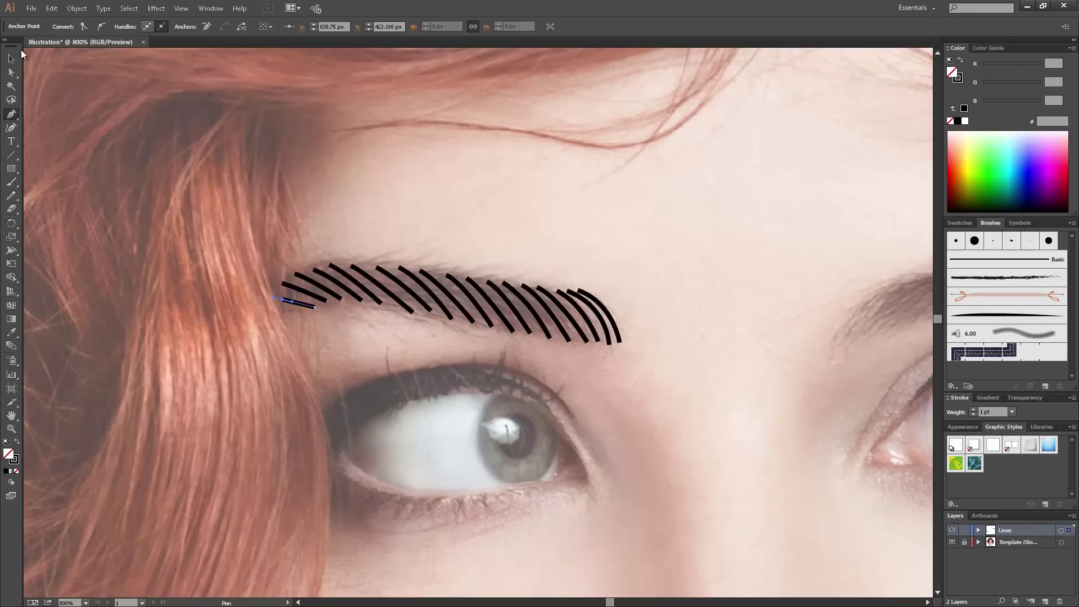
Select all the left eyebrow strokes and apply the custom tapered art brush to them.
{"action": "left_click", "coordinate": [12, 59]}
{"action": "left_click", "coordinate": [417, 220]}
{"action": "left_click_drag", "start_coordinate": [752, 255], "coordinate": [292, 332]}
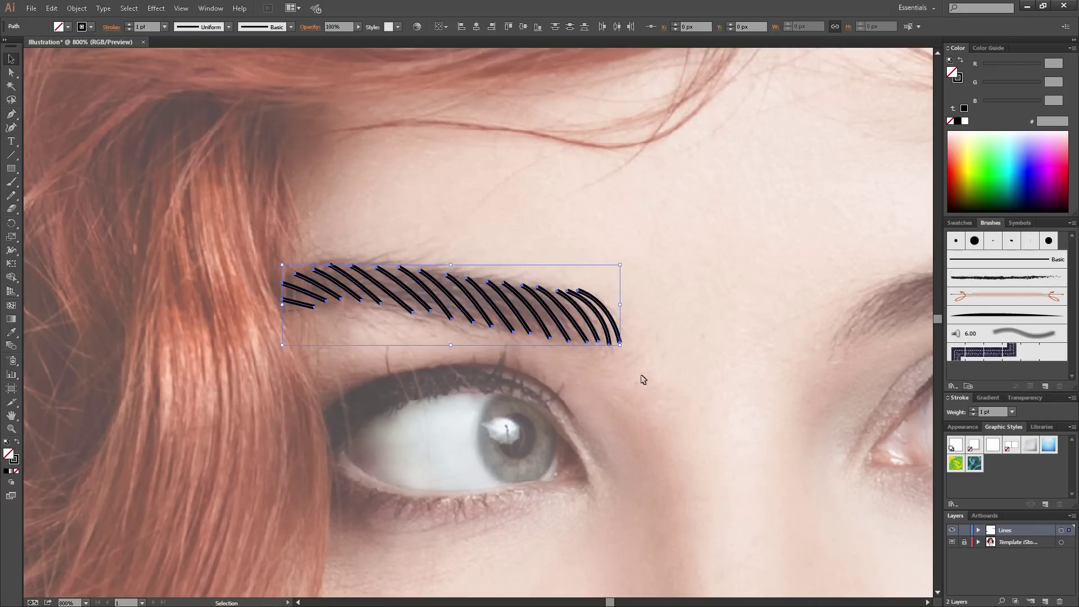
{"action": "left_click", "coordinate": [1007, 317]}
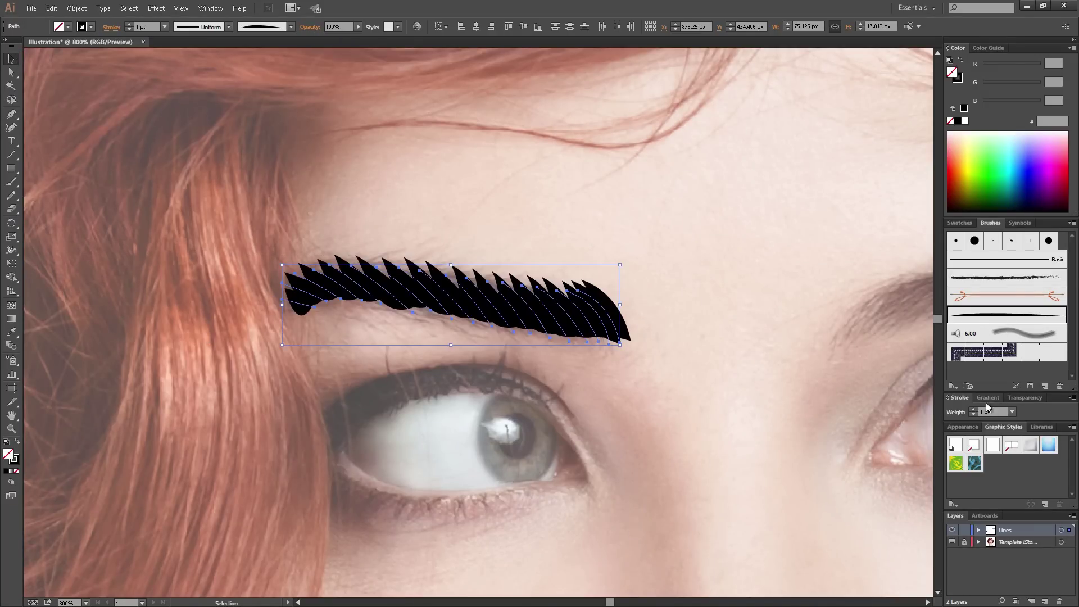
Set the stroke weight of the selected eyebrow lines to 0.3 pt and deselect them.
{"action": "left_click", "coordinate": [1012, 412]}
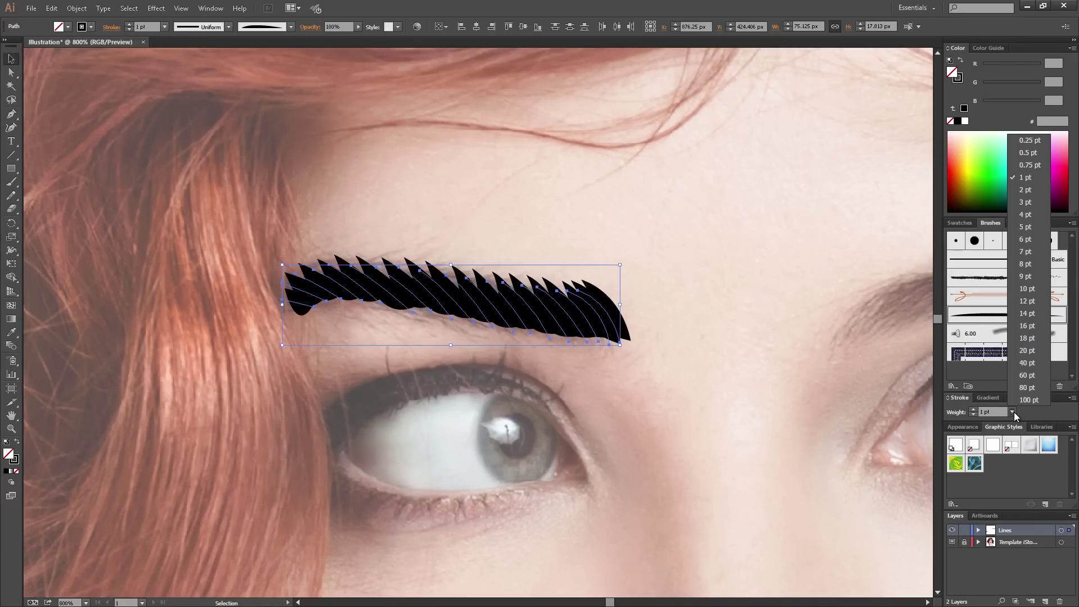
{"action": "left_click", "coordinate": [1039, 152]}
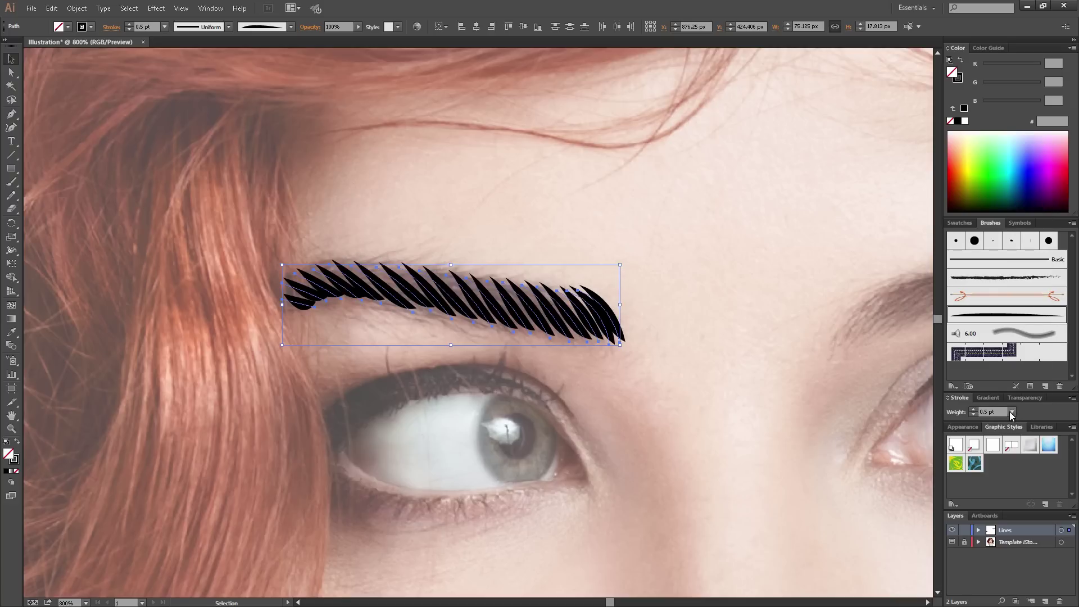
{"action": "type", "text": "0.3"}
{"action": "key", "text": "Return"}
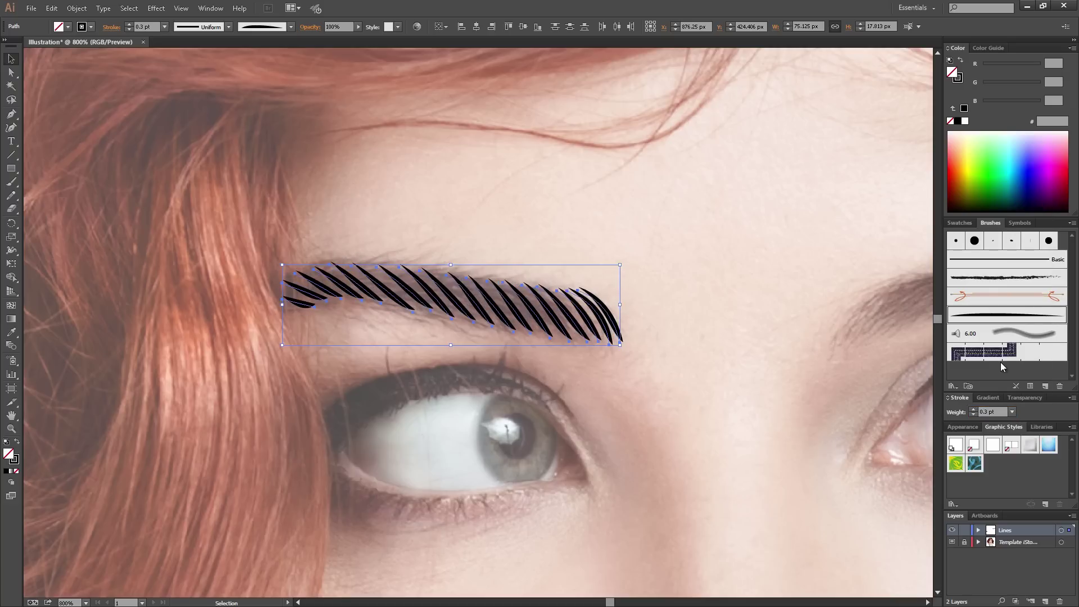
{"action": "left_click", "coordinate": [677, 264]}
{"action": "key", "text": "space"}
{"action": "left_click_drag", "start_coordinate": [877, 518], "coordinate": [851, 502]}
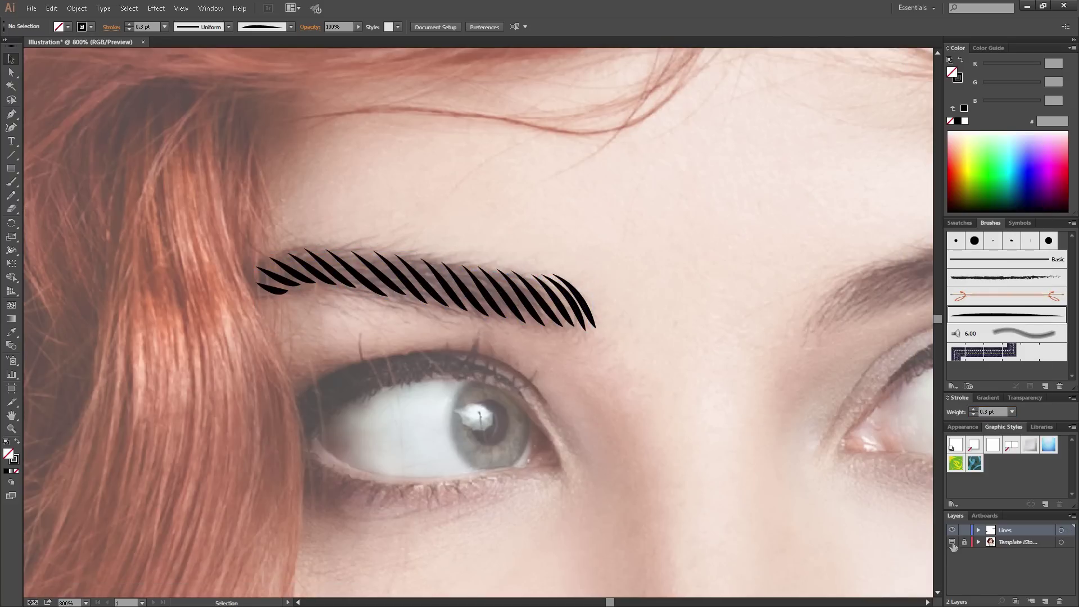
Hide the template layer to examine the brushed left eyebrow on its own, and show the photo again.
{"action": "left_click", "coordinate": [952, 544]}
{"action": "key", "text": "space"}
{"action": "left_click_drag", "start_coordinate": [681, 405], "coordinate": [615, 378]}
{"action": "key", "text": "ctrl+minus"}
{"action": "key", "text": "ctrl+minus"}
{"action": "key", "text": "ctrl+minus"}
{"action": "key", "text": "ctrl+minus"}
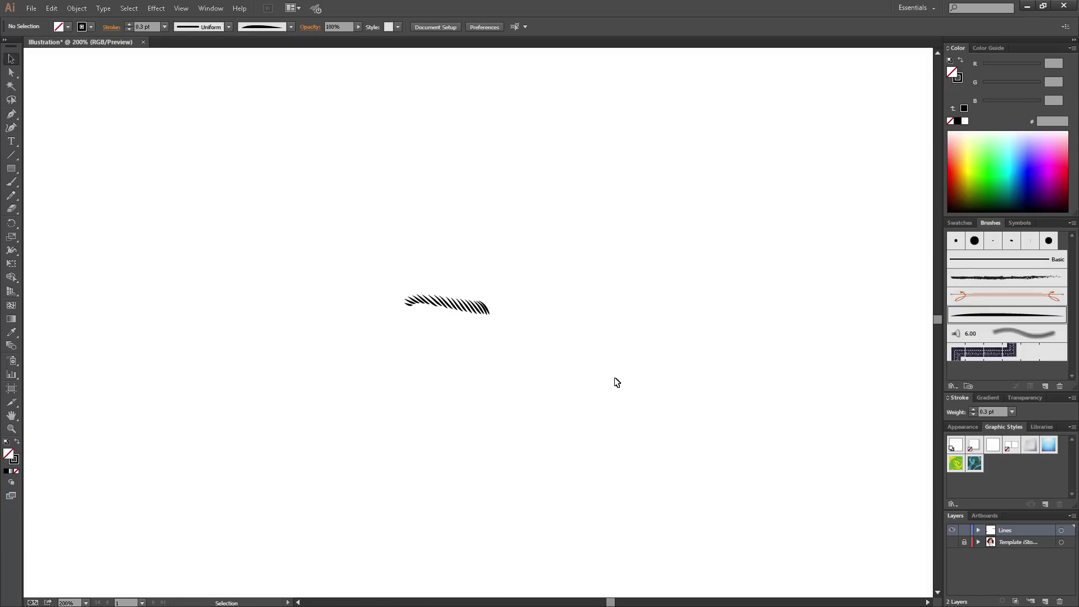
{"action": "left_click", "coordinate": [952, 541]}
{"action": "left_click", "coordinate": [951, 542]}
{"action": "left_click", "coordinate": [952, 542]}
Activate the Pen tool at the inner end of the right eyebrow.
{"action": "left_click_drag", "start_coordinate": [588, 283], "coordinate": [546, 281]}
{"action": "key", "text": "ctrl+plus"}
{"action": "key", "text": "ctrl+plus"}
{"action": "key", "text": "ctrl+plus"}
{"action": "key", "text": "ctrl+plus"}
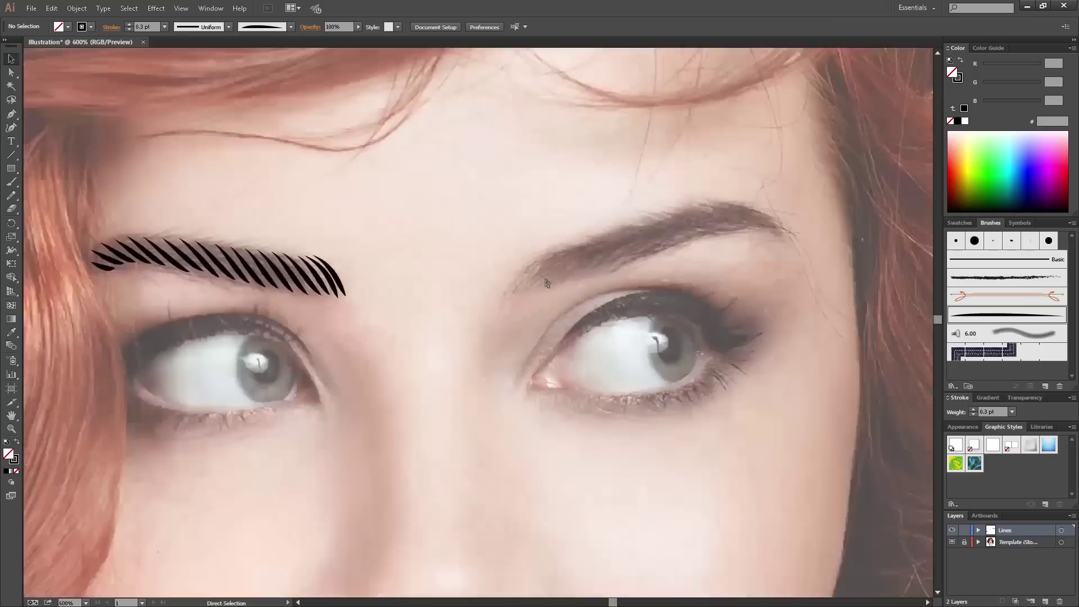
{"action": "left_click", "coordinate": [12, 115]}
{"action": "left_click_drag", "start_coordinate": [486, 296], "coordinate": [436, 333]}
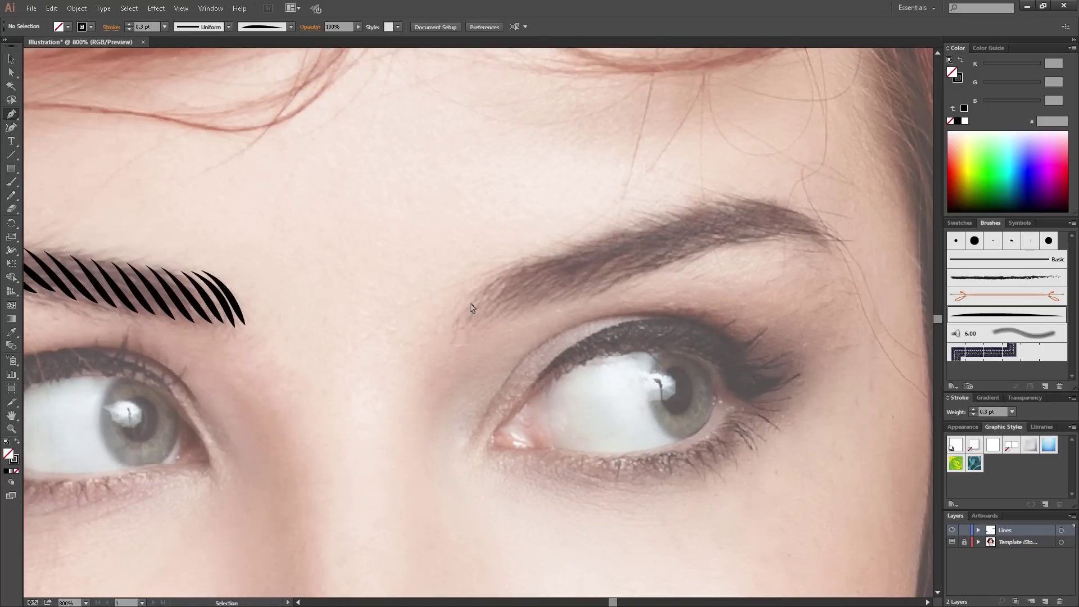
{"action": "key", "text": "ctrl+plus"}
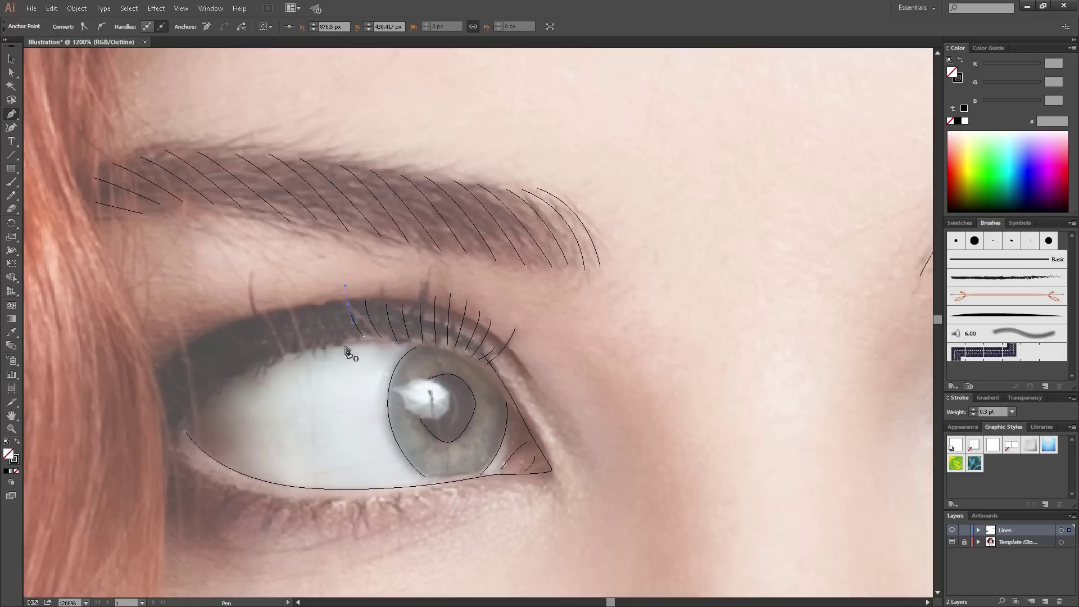
Draw short curved lash strokes outward along the left eye's upper lid and return to preview mode.
{"action": "left_click", "coordinate": [345, 336]}
{"action": "left_click_drag", "start_coordinate": [329, 304], "coordinate": [325, 287]}
{"action": "key", "text": "ctrl+y"}
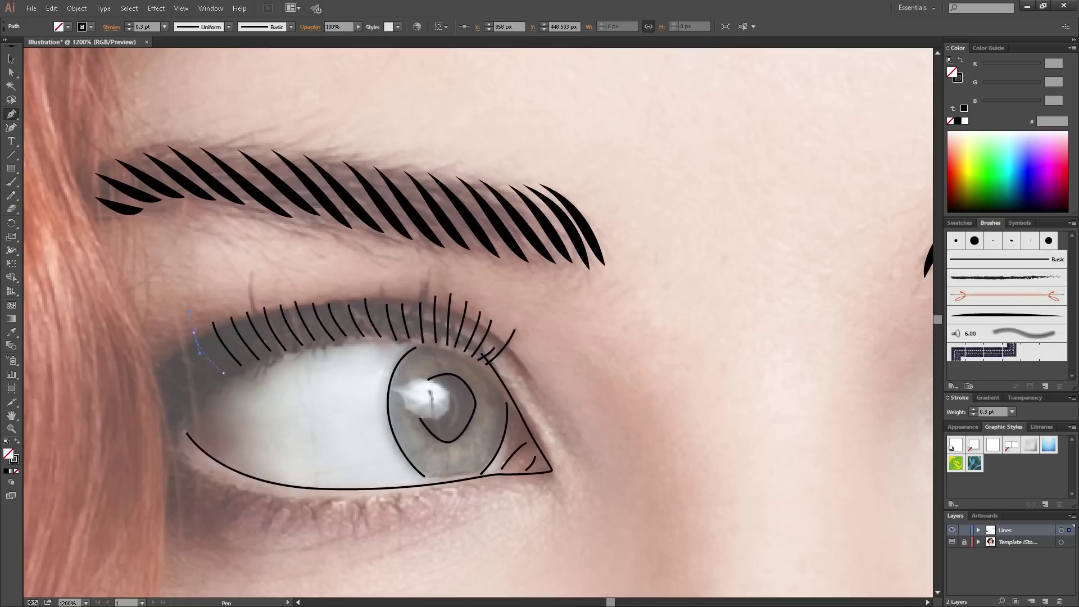
Draw short Pen strokes for the lower lashes beneath the left eye and deselect them.
{"action": "left_click", "coordinate": [429, 487]}
{"action": "left_click_drag", "start_coordinate": [440, 510], "coordinate": [439, 512]}
{"action": "left_click", "coordinate": [417, 491]}
{"action": "scroll", "coordinate": [417, 483], "scroll_direction": "down", "scroll_amount": 1}
{"action": "left_click", "coordinate": [366, 490]}
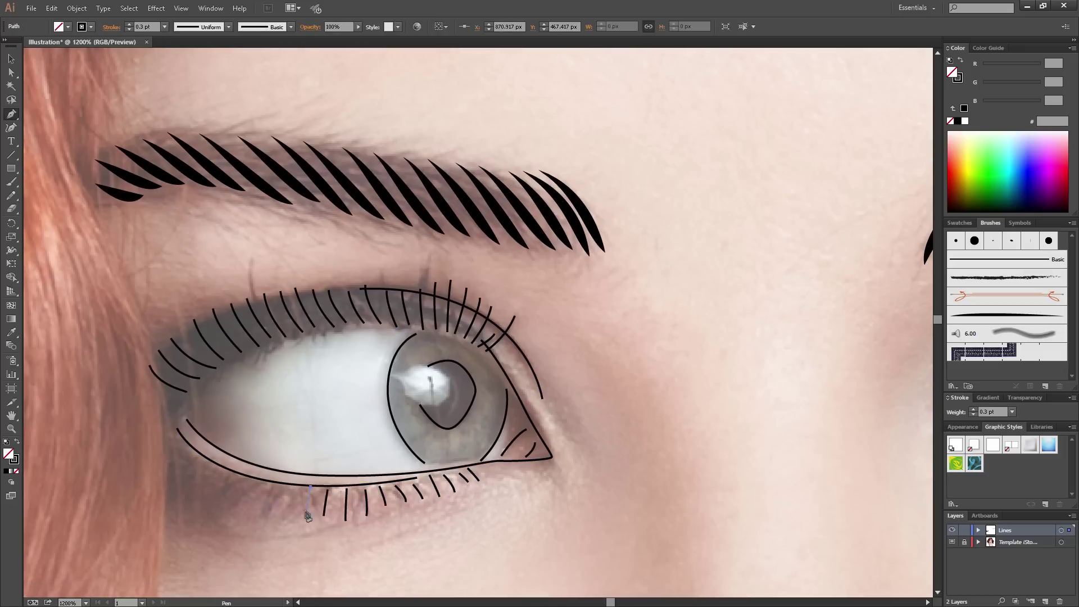
{"action": "left_click", "coordinate": [310, 487]}
{"action": "key", "text": "v"}
{"action": "left_click", "coordinate": [640, 270]}
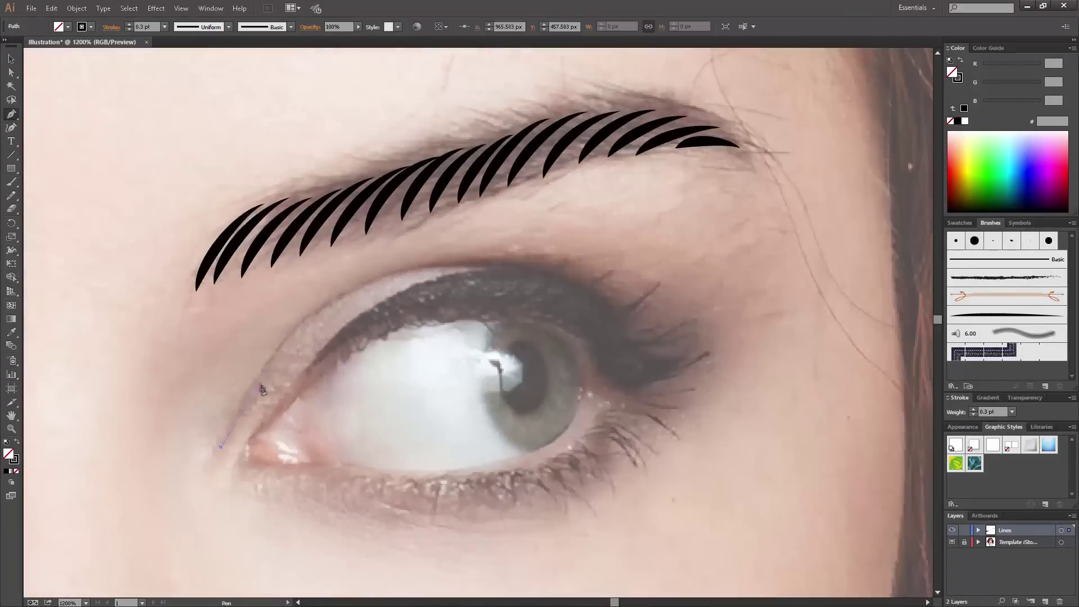
Trace the right eye's pupil and upper lid lines, and add short lashes along the inner half of the upper lid.
{"action": "left_click", "coordinate": [549, 378]}
{"action": "left_click", "coordinate": [307, 371]}
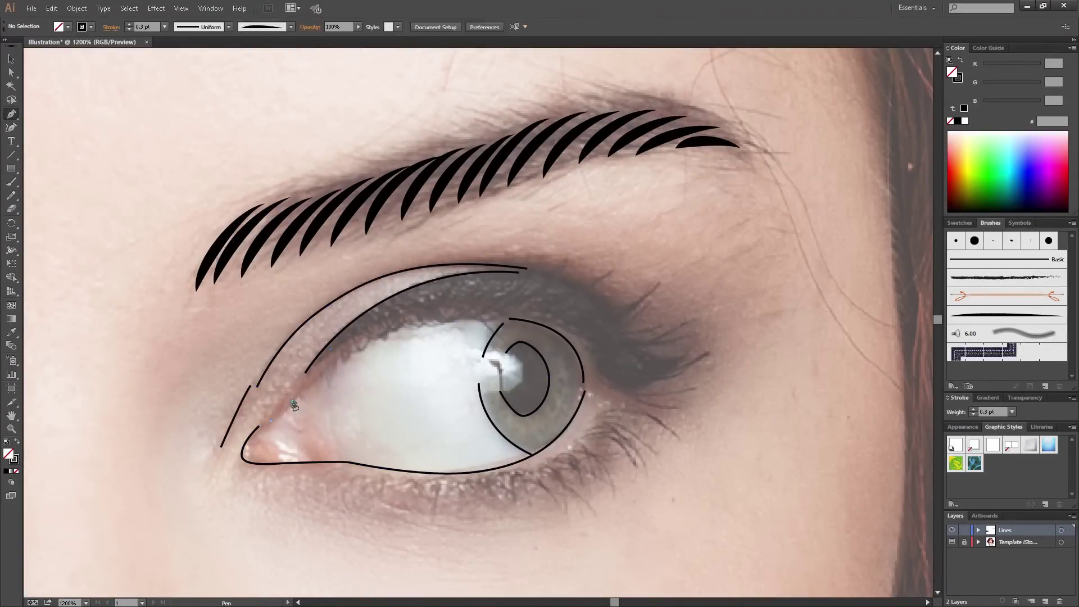
{"action": "left_click", "coordinate": [361, 348]}
{"action": "left_click_drag", "start_coordinate": [441, 315], "coordinate": [457, 300]}
{"action": "left_click", "coordinate": [747, 393], "text": "ctrl"}
{"action": "left_click", "coordinate": [484, 284]}
Draw short curved Pen strokes for the lower lashes of the right eye, from the inner side toward the outer corner.
{"action": "left_click", "coordinate": [380, 489]}
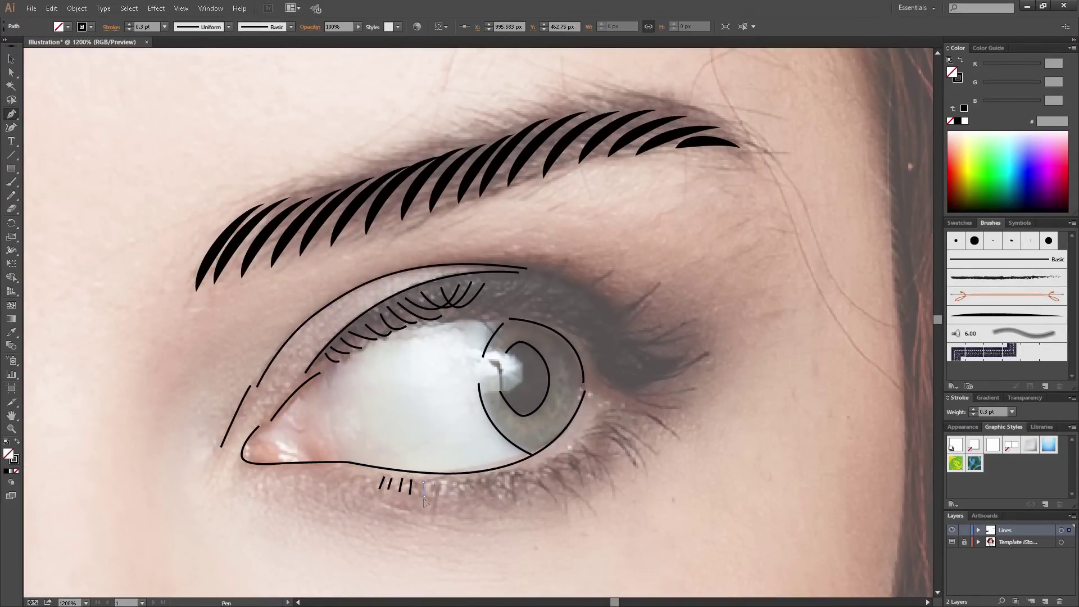
{"action": "left_click", "coordinate": [437, 492]}
{"action": "left_click", "coordinate": [503, 485]}
{"action": "left_click", "coordinate": [562, 454]}
{"action": "left_click", "coordinate": [575, 449]}
{"action": "left_click", "coordinate": [607, 413]}
{"action": "left_click_drag", "start_coordinate": [664, 428], "coordinate": [669, 434]}
Draw longer curved lash strokes at the right eye's outer corner and up along its outer upper lid.
{"action": "left_click", "coordinate": [596, 362]}
{"action": "left_click", "coordinate": [708, 352]}
{"action": "left_click", "coordinate": [587, 345]}
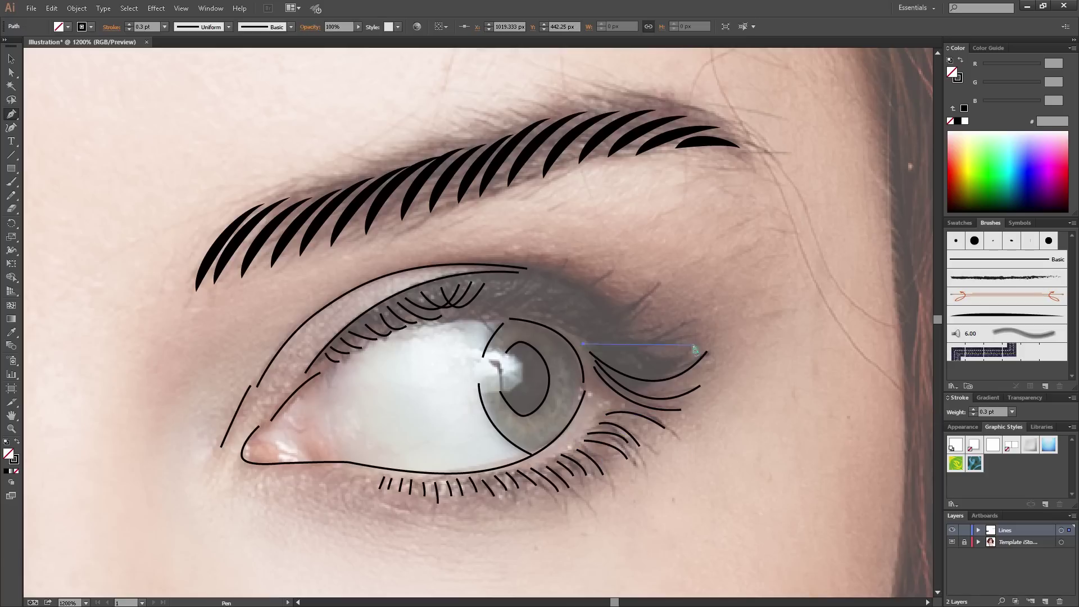
{"action": "left_click", "coordinate": [568, 328]}
{"action": "left_click", "coordinate": [610, 271]}
{"action": "left_click", "coordinate": [538, 313]}
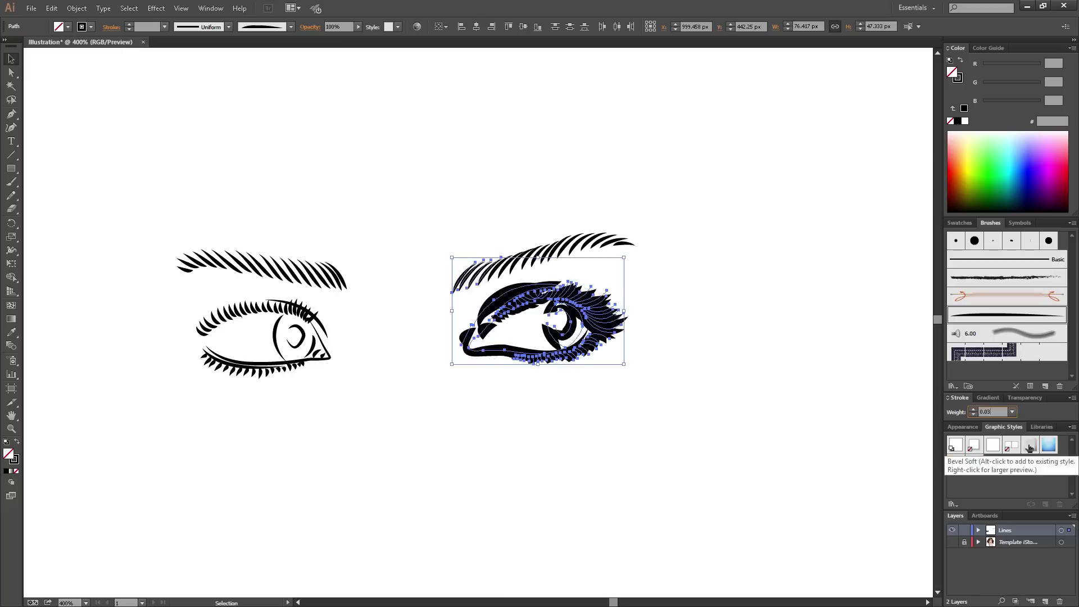
Set the stroke weight of the selected right eye lines to 0.3 pt, deselect them, and check both eyes.
{"action": "left_click", "coordinate": [950, 411]}
{"action": "type", "text": "0.3"}
{"action": "key", "text": "Return"}
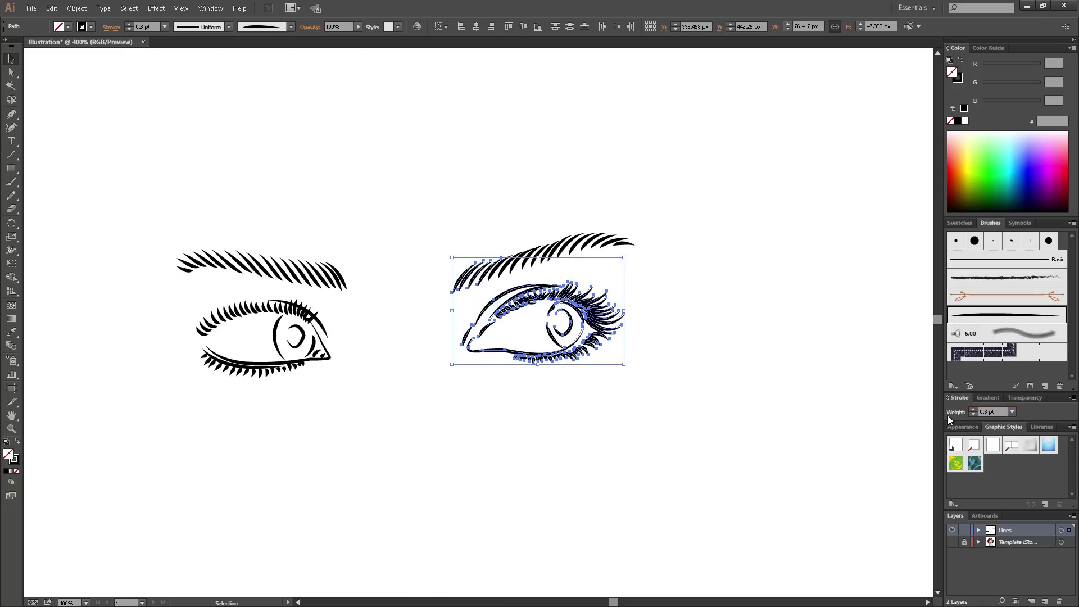
{"action": "left_click", "coordinate": [655, 369]}
{"action": "left_click_drag", "start_coordinate": [616, 328], "coordinate": [634, 331]}
{"action": "left_click_drag", "start_coordinate": [722, 401], "coordinate": [756, 396]}
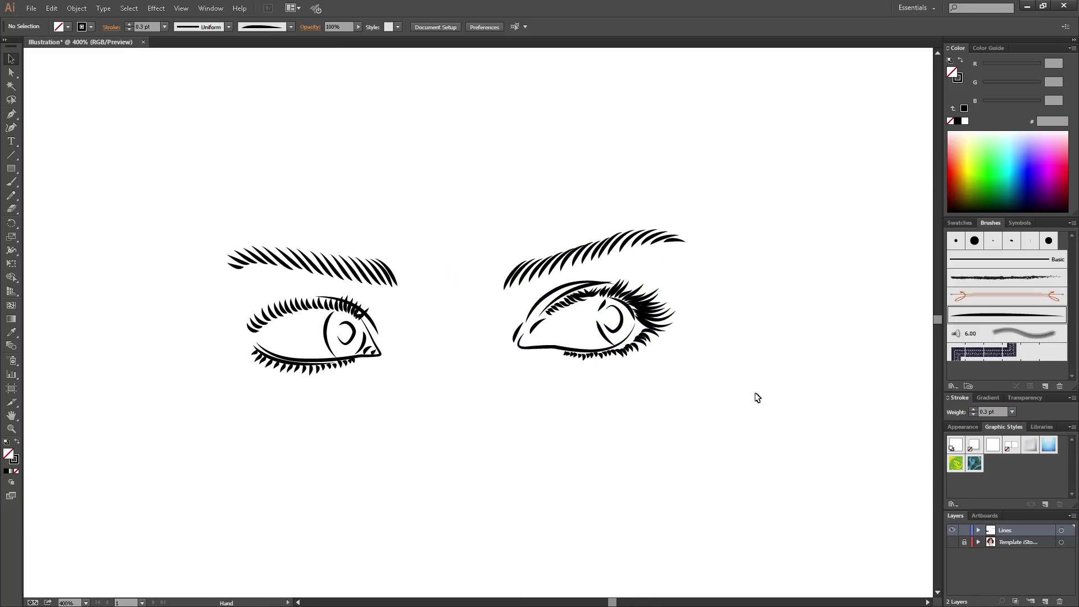
{"action": "key", "text": "ctrl+minus"}
{"action": "key", "text": "ctrl+minus"}
{"action": "key", "text": "ctrl+minus"}
{"action": "key", "text": "ctrl+plus"}
{"action": "key", "text": "ctrl+plus"}
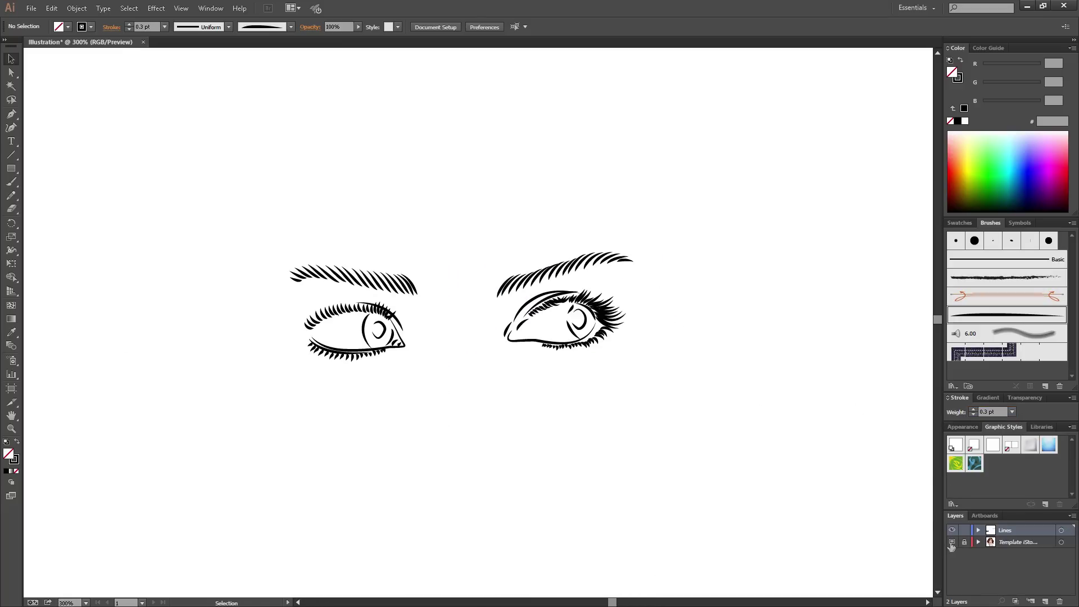
Show the template photo again, activate the Pen tool over the hair, and save the file as Illustration in Adobe Illustrator format.
{"action": "left_click", "coordinate": [951, 542]}
{"action": "scroll", "coordinate": [497, 357], "scroll_direction": "down", "scroll_amount": 2}
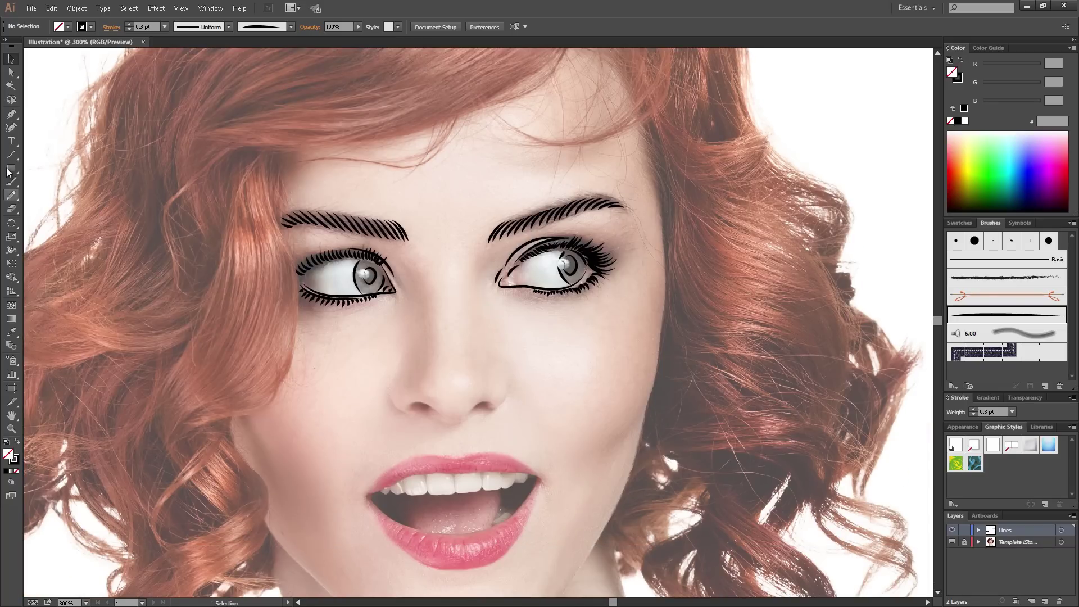
{"action": "left_click", "coordinate": [11, 115]}
{"action": "left_click_drag", "start_coordinate": [295, 139], "coordinate": [278, 310]}
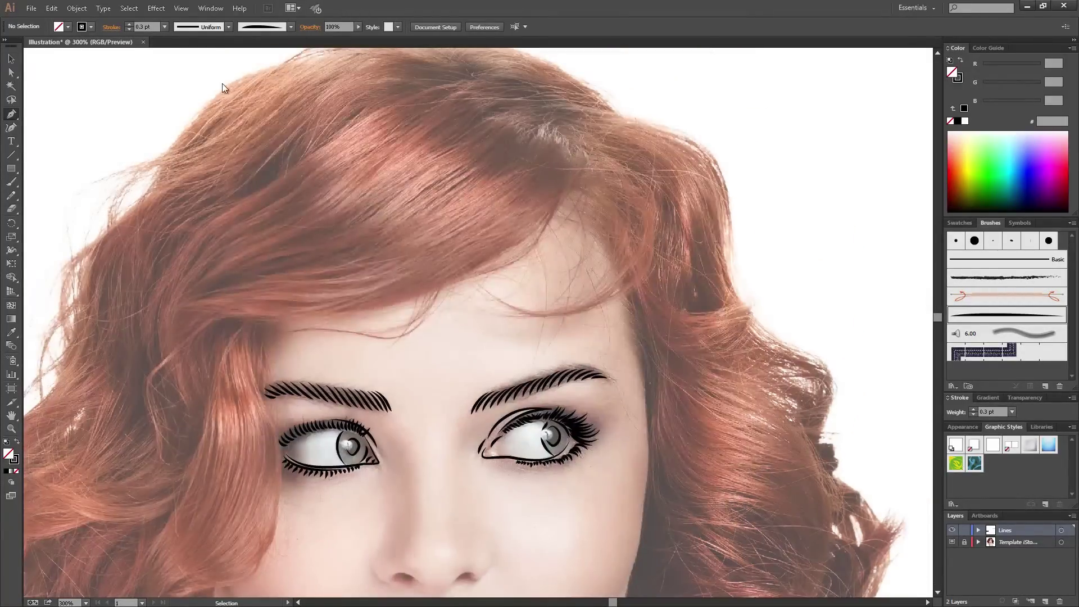
{"action": "key", "text": "ctrl+s"}
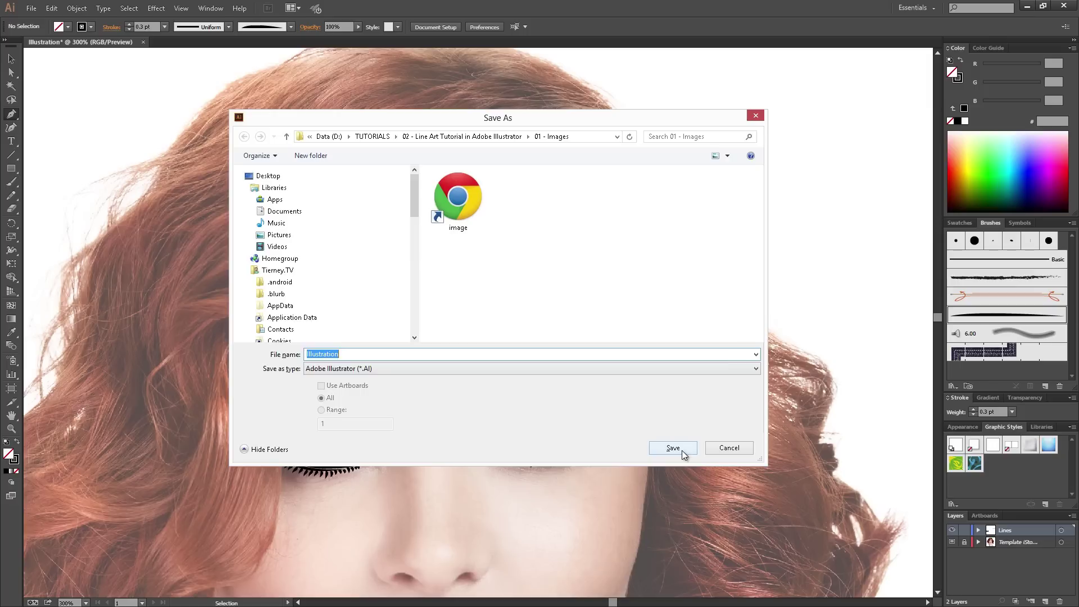
{"action": "left_click", "coordinate": [673, 448]}
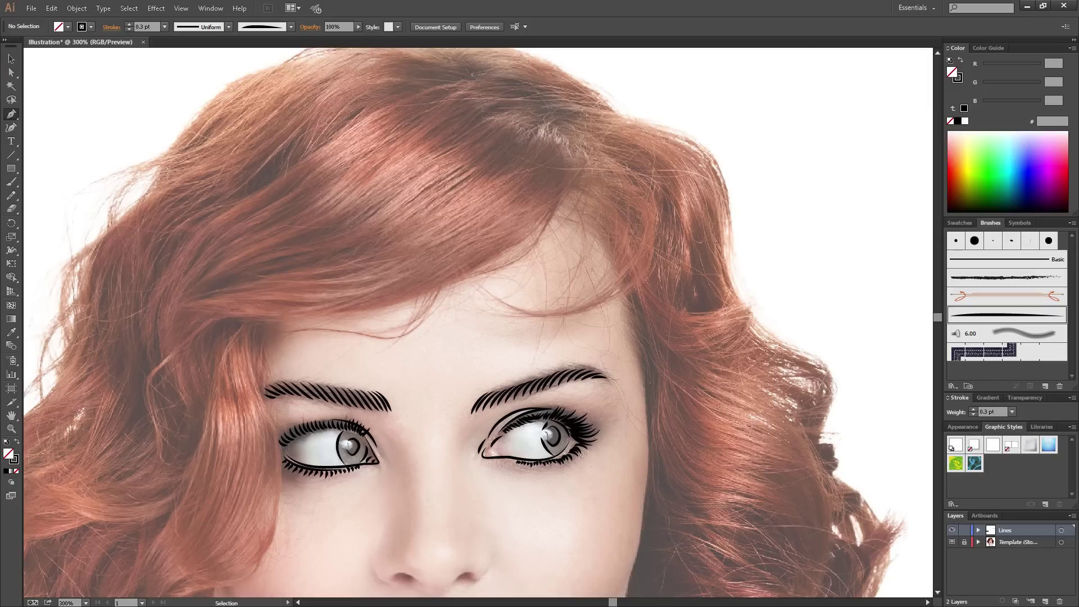
Draw two long curved Pen strokes sweeping from the hair parting along the lower edge of the fringe.
{"action": "left_click", "coordinate": [298, 484]}
{"action": "left_click_drag", "start_coordinate": [482, 248], "coordinate": [441, 280]}
{"action": "left_click", "coordinate": [539, 210]}
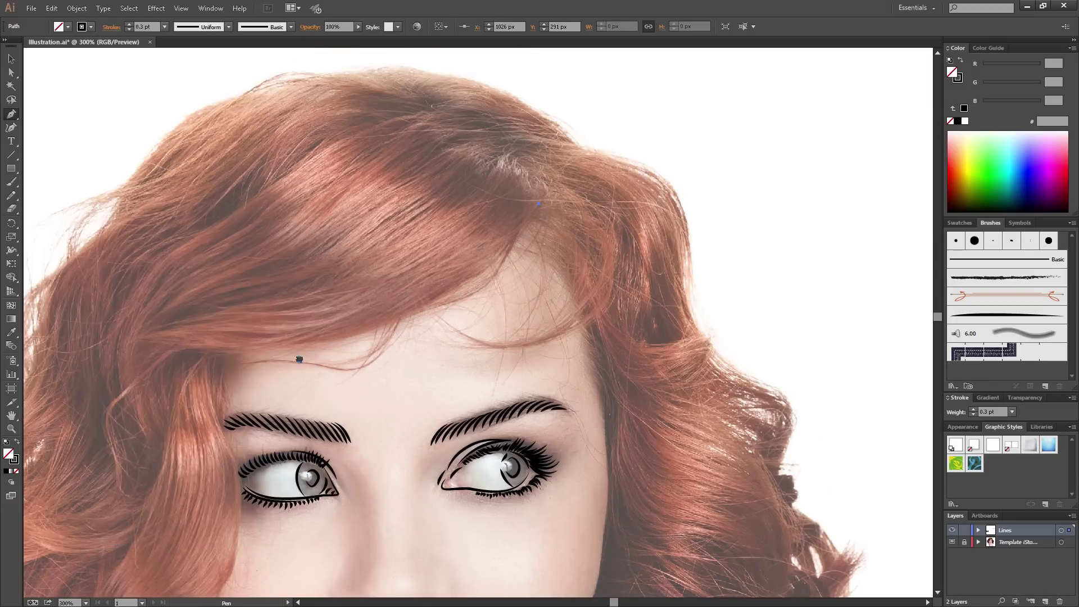
{"action": "key", "text": "ctrl+minus"}
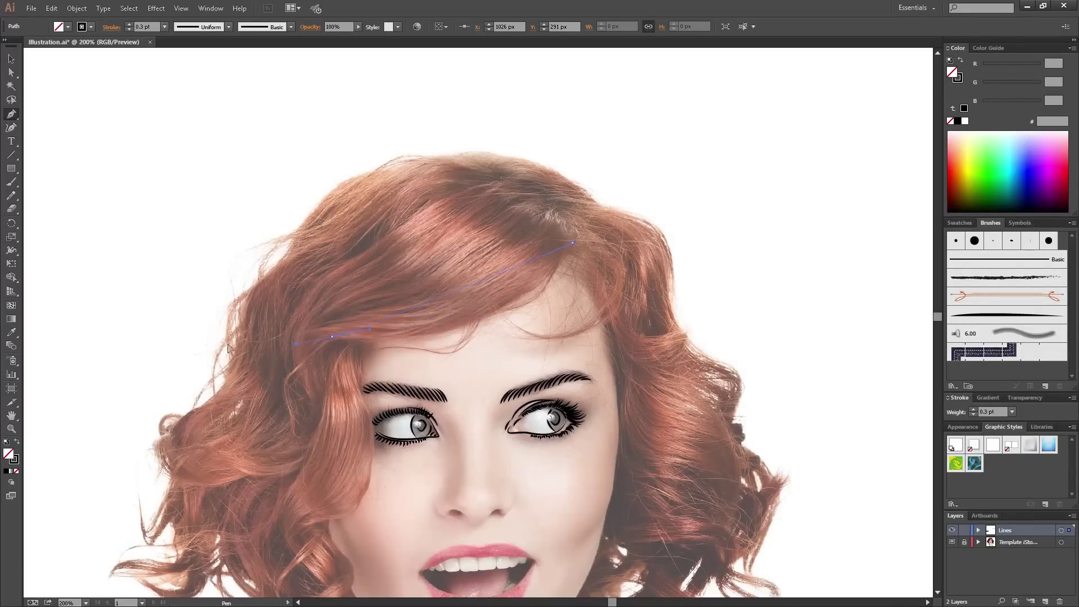
{"action": "left_click_drag", "start_coordinate": [228, 348], "coordinate": [120, 329]}
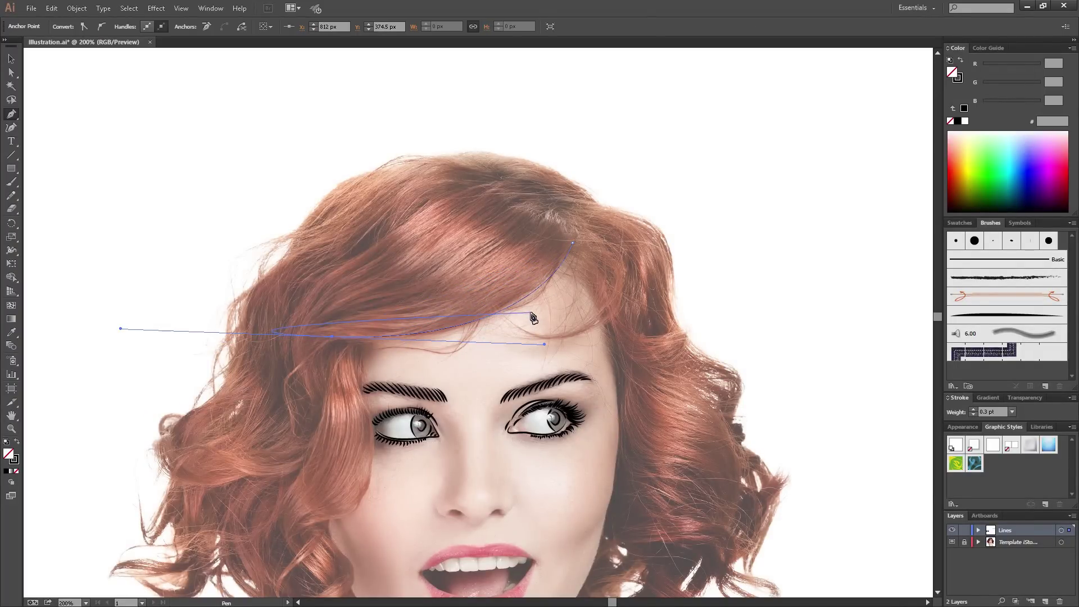
{"action": "left_click", "coordinate": [568, 239]}
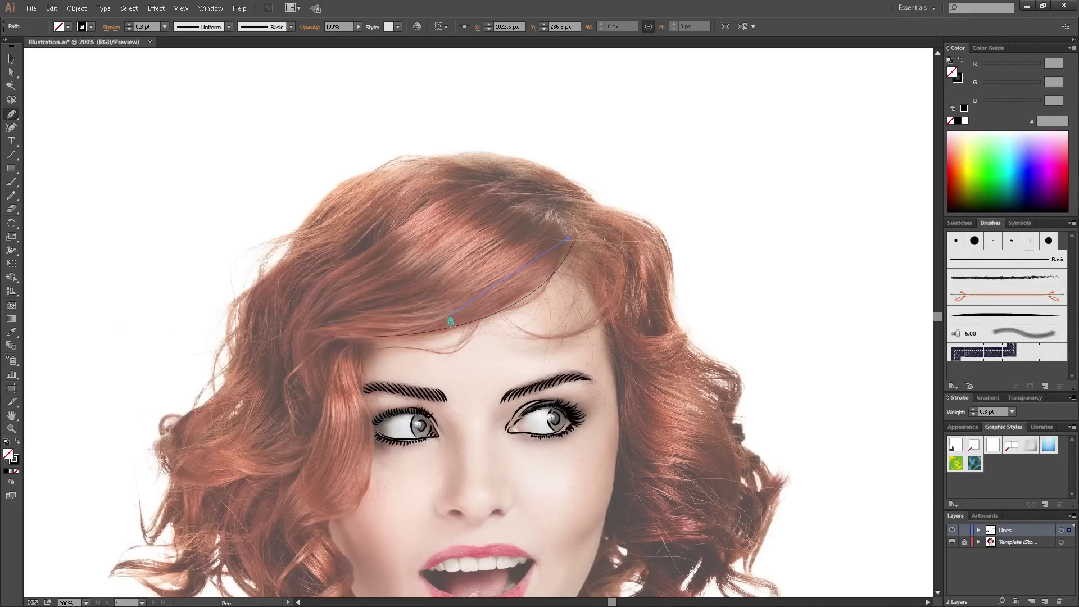
{"action": "key", "text": "ctrl+plus"}
{"action": "left_click_drag", "start_coordinate": [235, 343], "coordinate": [275, 363]}
{"action": "left_click_drag", "start_coordinate": [78, 350], "coordinate": [103, 357]}
{"action": "left_click_drag", "start_coordinate": [543, 353], "coordinate": [493, 364]}
{"action": "key", "text": "ctrl"}
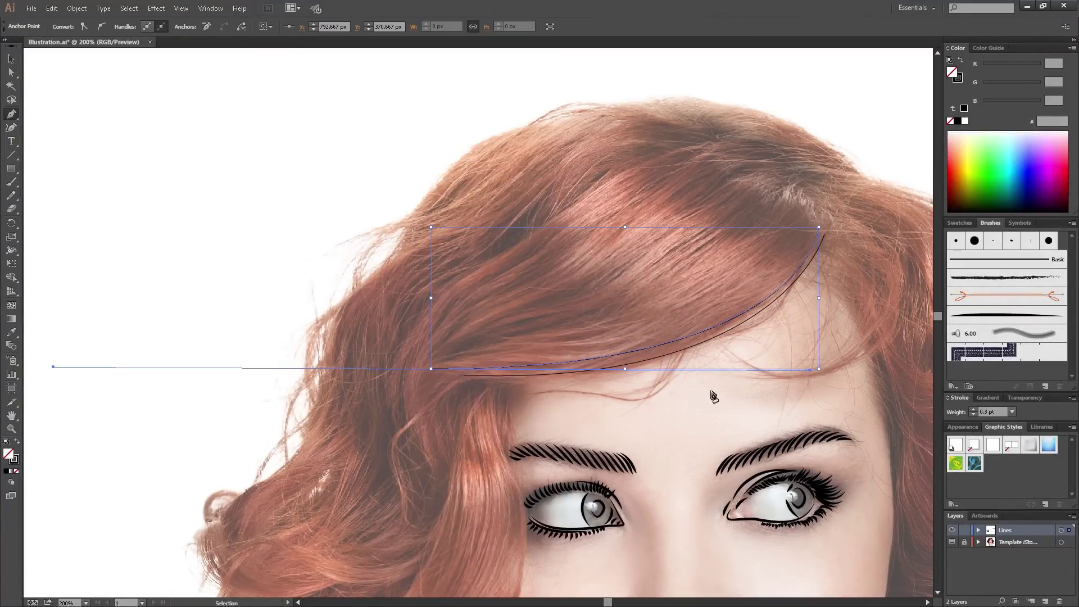
Select the two fringe strokes and set their stroke weight to 1 pt.
{"action": "key", "text": "ctrl+minus"}
{"action": "left_click", "coordinate": [11, 59]}
{"action": "left_click_drag", "start_coordinate": [356, 200], "coordinate": [751, 449]}
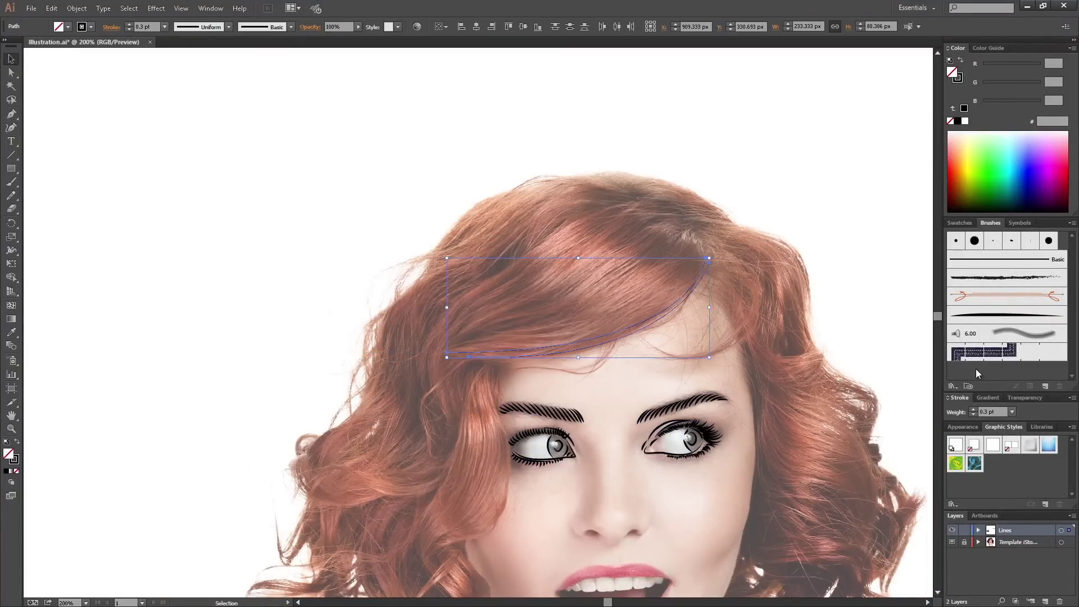
{"action": "left_click", "coordinate": [972, 409]}
{"action": "left_click_drag", "start_coordinate": [539, 354], "coordinate": [483, 364]}
Draw more parallel curved 1 pt Pen strokes from the parting across the fringe, each above the previous one.
{"action": "left_click", "coordinate": [11, 115]}
{"action": "left_click", "coordinate": [644, 266]}
{"action": "left_click_drag", "start_coordinate": [401, 357], "coordinate": [168, 365]}
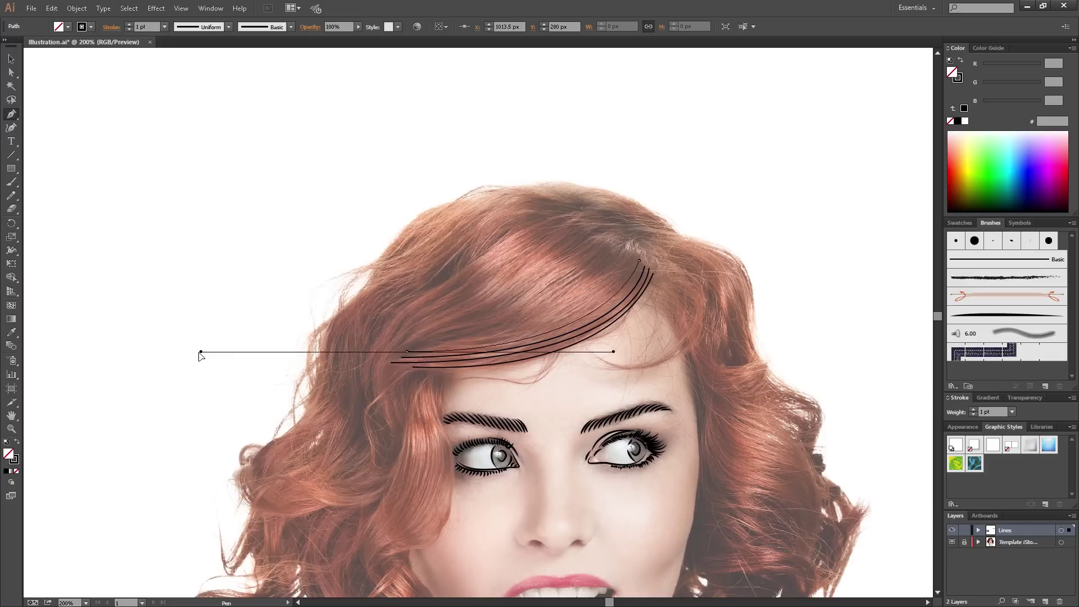
{"action": "mouse_move", "coordinate": [200, 354]}
{"action": "left_mouse_down"}
{"action": "mouse_move", "coordinate": [294, 349]}
{"action": "mouse_move", "coordinate": [261, 361]}
{"action": "left_mouse_up"}
{"action": "left_click", "coordinate": [626, 235]}
{"action": "left_click_drag", "start_coordinate": [460, 333], "coordinate": [304, 355]}
{"action": "left_click", "coordinate": [621, 232]}
{"action": "left_click_drag", "start_coordinate": [476, 322], "coordinate": [397, 334]}
Draw the uppermost fringe strokes from the parting, extending one around the fringe's outer side and down the lock beside the left eye.
{"action": "left_click", "coordinate": [615, 229]}
{"action": "left_click", "coordinate": [383, 370]}
{"action": "left_click", "coordinate": [608, 224]}
{"action": "left_click_drag", "start_coordinate": [476, 308], "coordinate": [384, 326]}
{"action": "left_click_drag", "start_coordinate": [397, 441], "coordinate": [427, 476]}
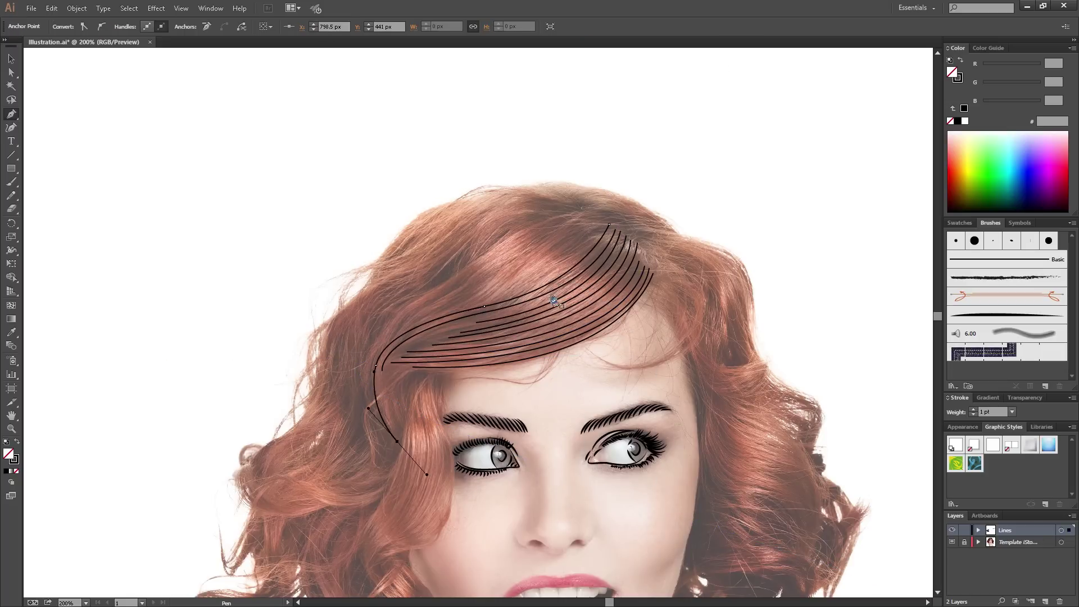
Draw two more curved Pen strokes from the parting across the fringe, bending down around its outer edge.
{"action": "left_click", "coordinate": [605, 221]}
{"action": "left_click_drag", "start_coordinate": [474, 303], "coordinate": [378, 331]}
{"action": "left_click", "coordinate": [370, 360]}
{"action": "left_click", "coordinate": [599, 215]}
{"action": "left_click_drag", "start_coordinate": [469, 297], "coordinate": [407, 315]}
{"action": "left_click", "coordinate": [367, 402]}
Continue the parallel Pen strokes upward from the parting, filling the upper part of the fringe with progressively shorter curves.
{"action": "left_click", "coordinate": [591, 214]}
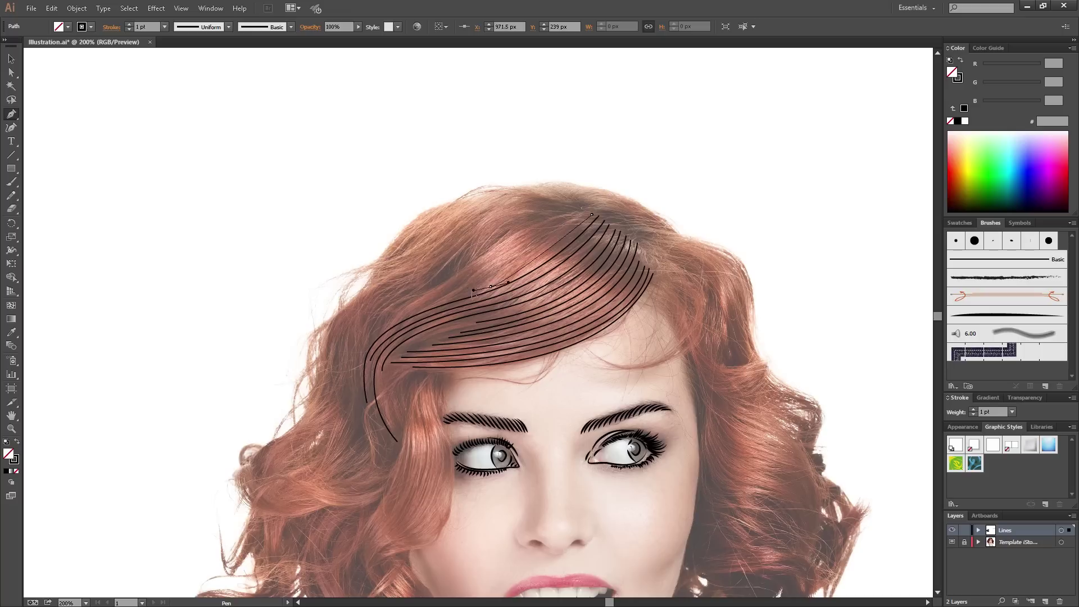
{"action": "left_click_drag", "start_coordinate": [473, 288], "coordinate": [405, 308]}
{"action": "left_click", "coordinate": [370, 346]}
{"action": "left_click", "coordinate": [582, 212]}
{"action": "left_click_drag", "start_coordinate": [498, 270], "coordinate": [477, 279]}
{"action": "mouse_move", "coordinate": [398, 307]}
{"action": "left_mouse_down"}
{"action": "mouse_move", "coordinate": [388, 315]}
{"action": "mouse_move", "coordinate": [383, 304]}
{"action": "left_mouse_up"}
{"action": "left_click", "coordinate": [573, 210]}
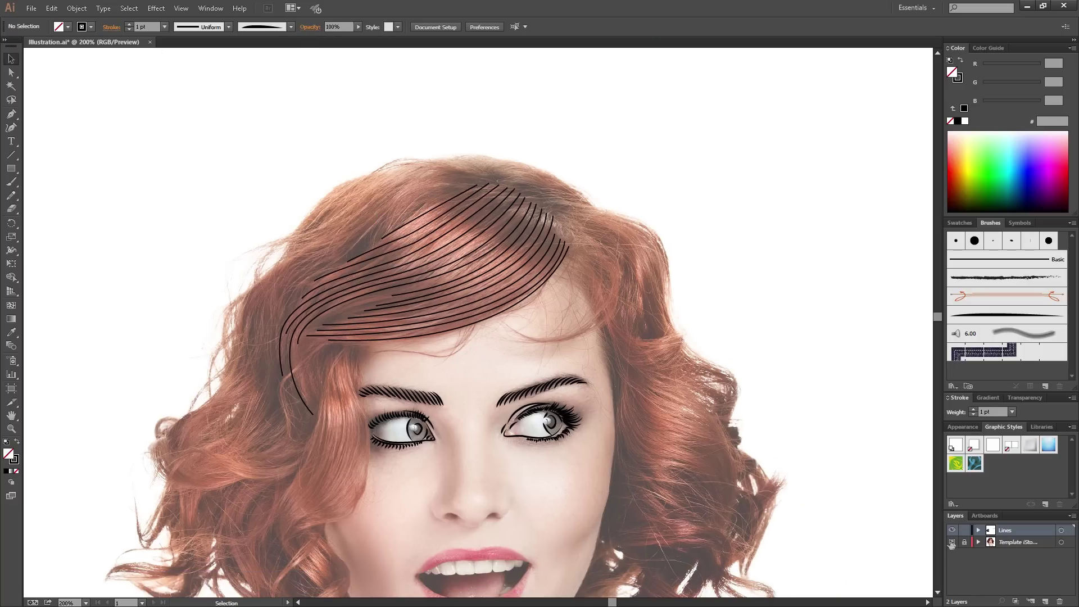
Hide the template photo layer and apply the tapered art brush to all the fringe strokes.
{"action": "left_click", "coordinate": [951, 544]}
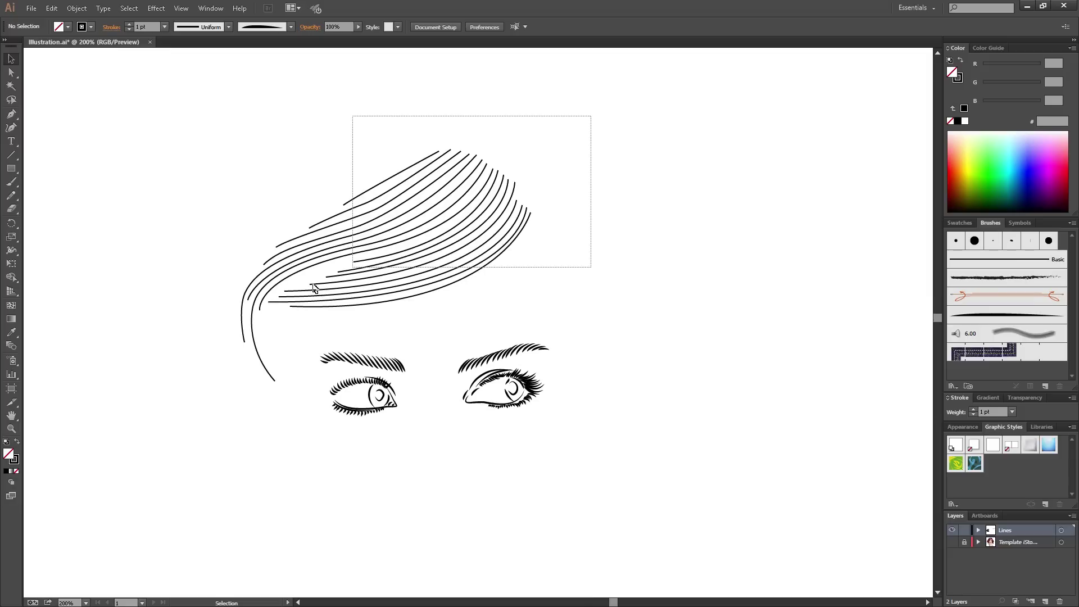
{"action": "left_click_drag", "start_coordinate": [314, 288], "coordinate": [294, 292]}
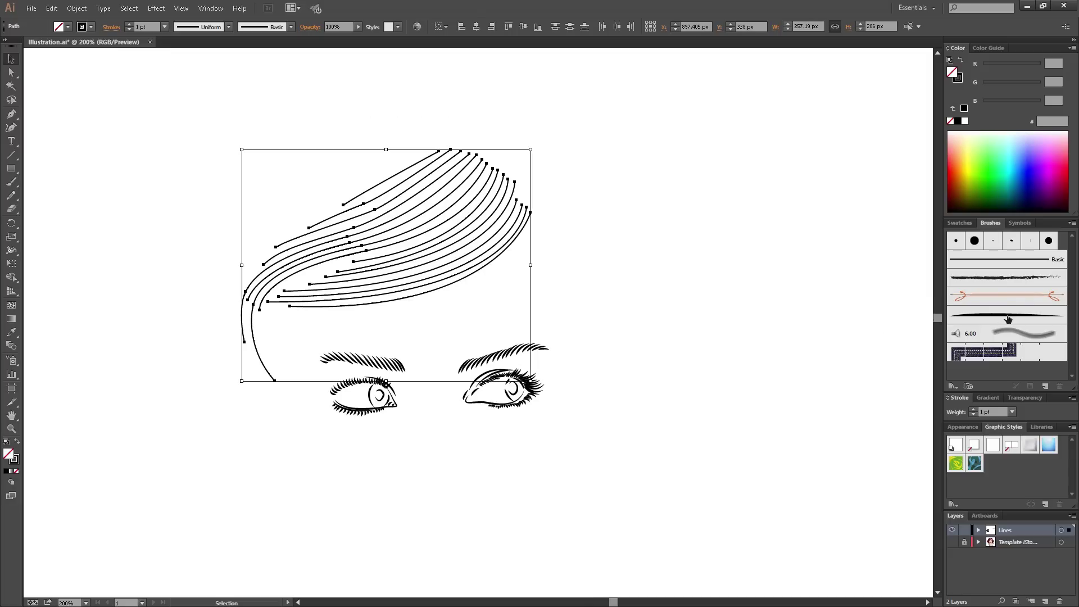
{"action": "left_click", "coordinate": [1008, 318]}
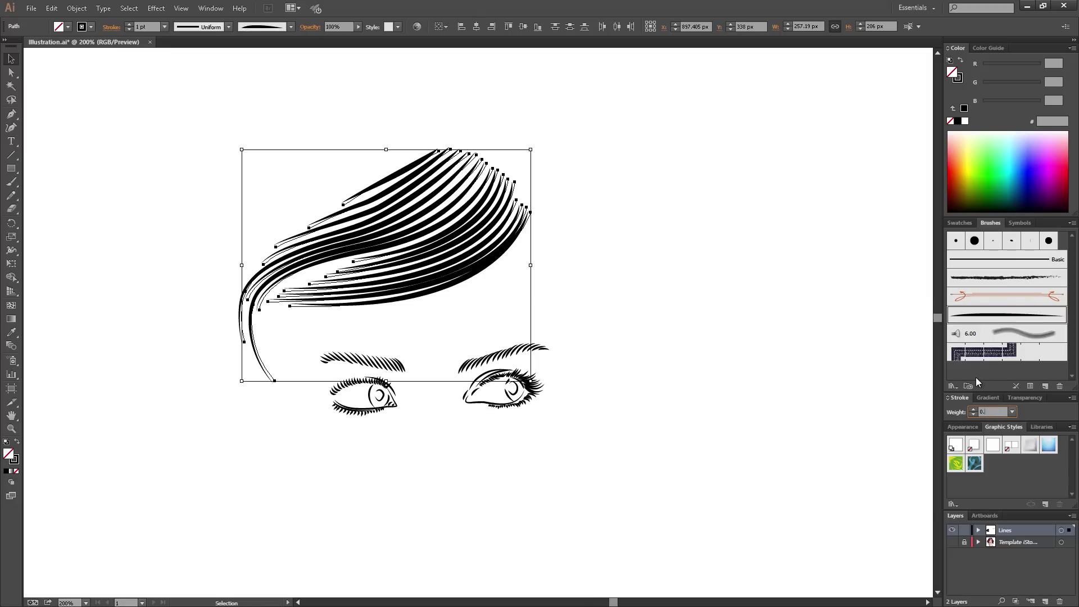
Set the stroke weight of the brushed fringe strokes to 0.5 pt and deselect them.
{"action": "type", "text": "0.5"}
{"action": "key", "text": "Return"}
{"action": "left_click", "coordinate": [686, 231]}
{"action": "key", "text": "space"}
{"action": "left_click_drag", "start_coordinate": [648, 295], "coordinate": [650, 283]}
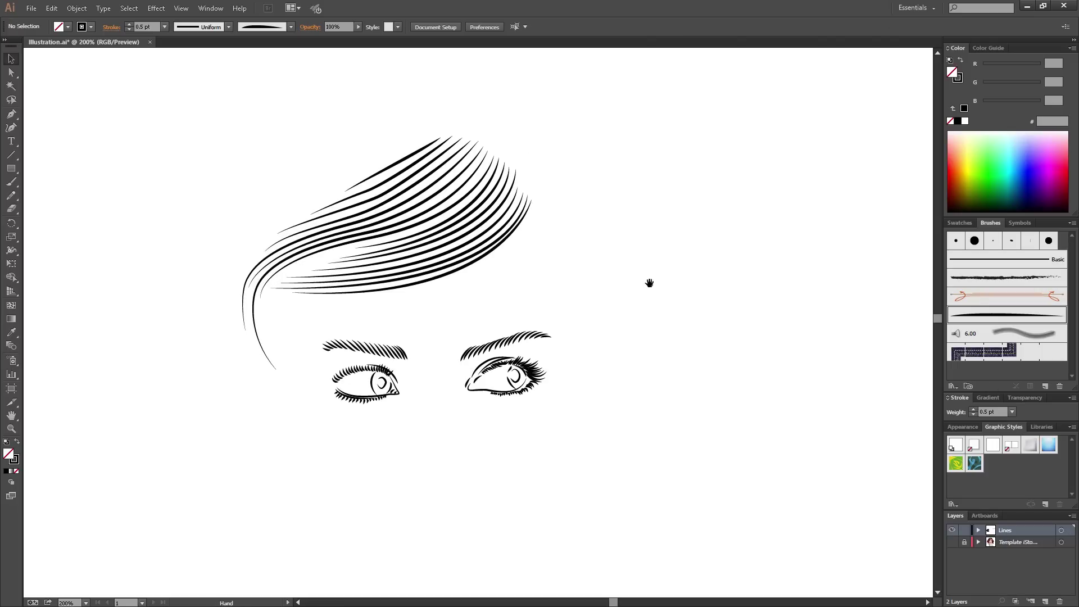
{"action": "left_click_drag", "start_coordinate": [726, 282], "coordinate": [733, 255]}
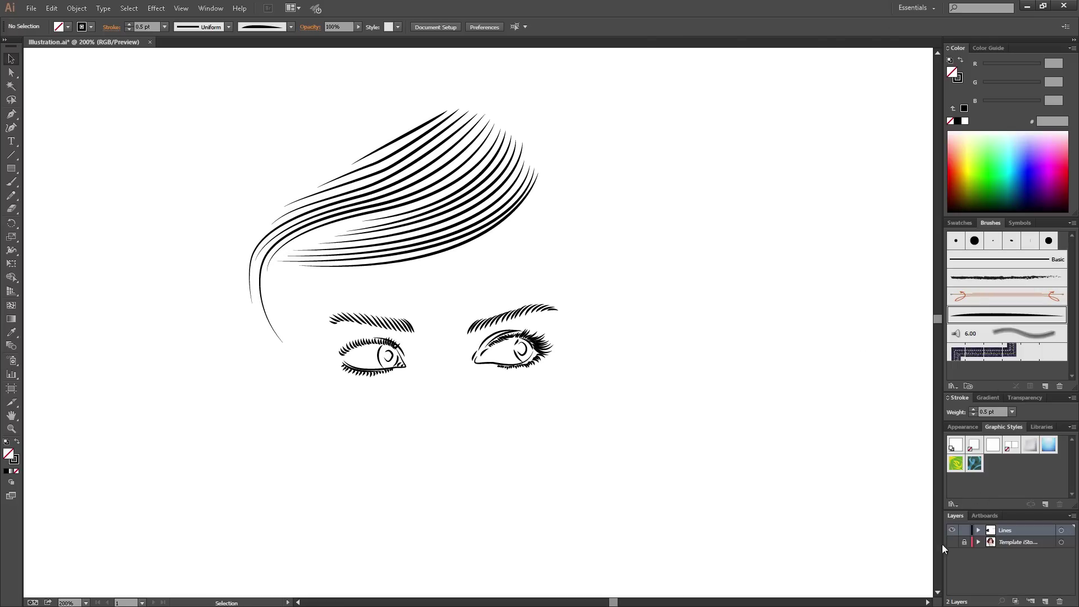
Show the template photo layer again and trace the crown and the hair beside the face with curved 0.5 pt Pen strokes.
{"action": "left_click", "coordinate": [952, 543]}
{"action": "key", "text": "p"}
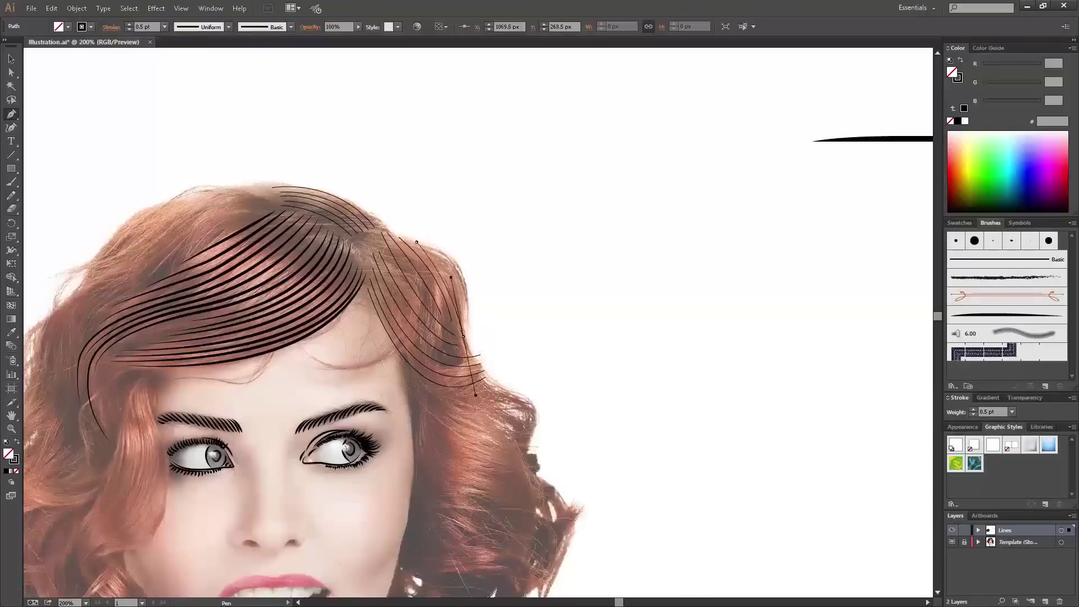
{"action": "left_click", "coordinate": [338, 194]}
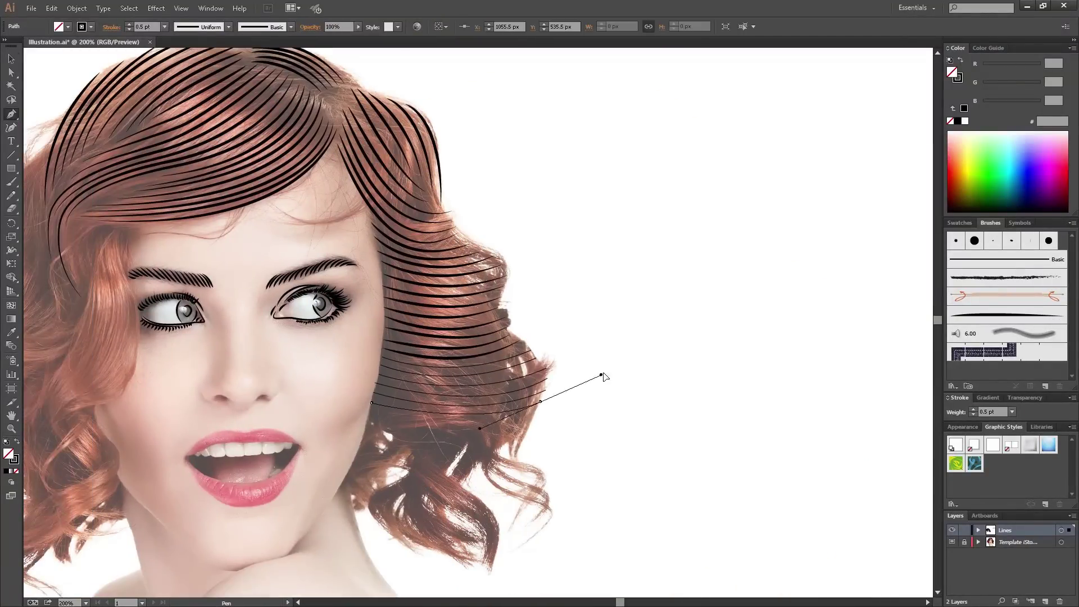
{"action": "left_click_drag", "start_coordinate": [526, 436], "coordinate": [545, 432]}
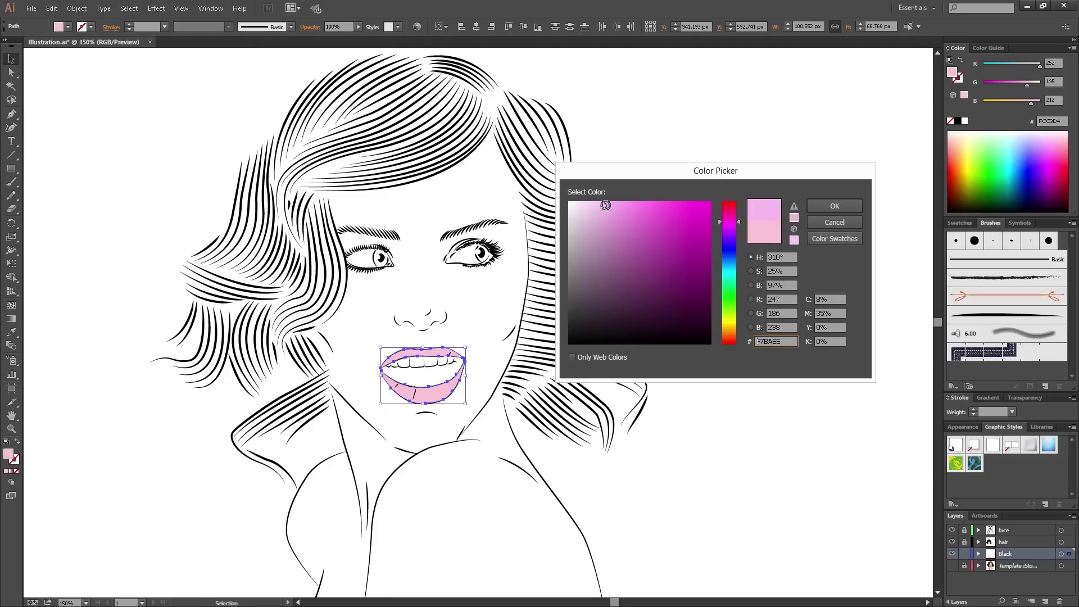
Set the fill colour of the lips to pink F7BAEE and deselect them.
{"action": "key", "text": "Return"}
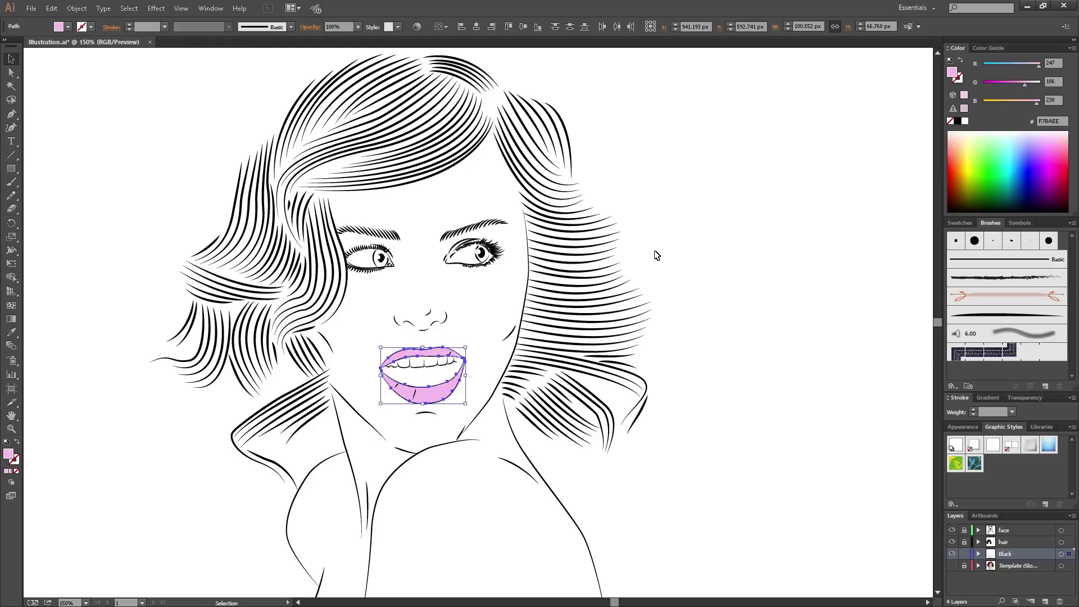
{"action": "left_click", "coordinate": [682, 252]}
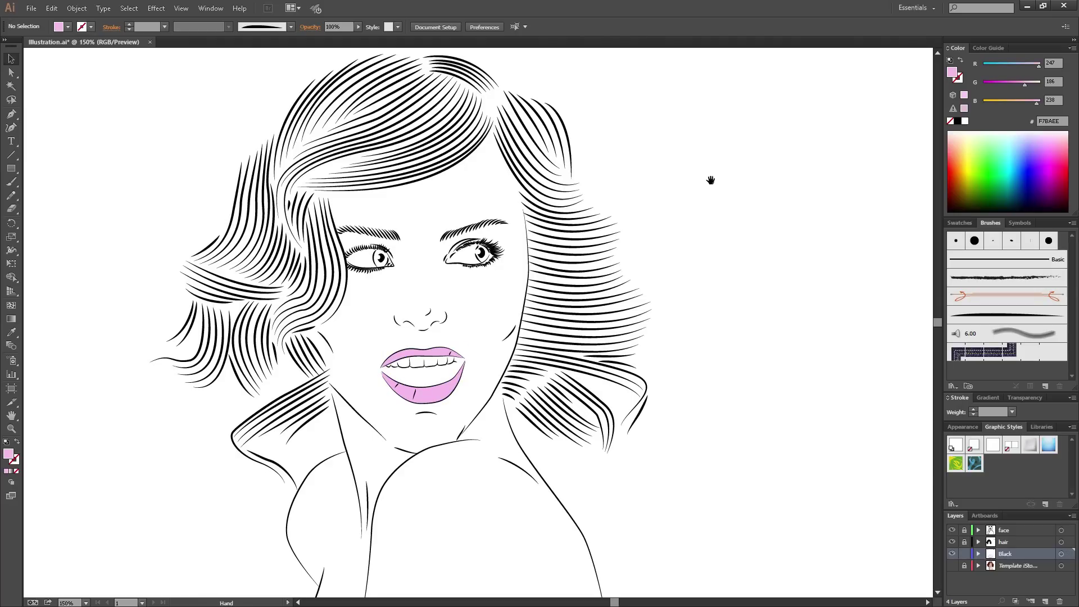